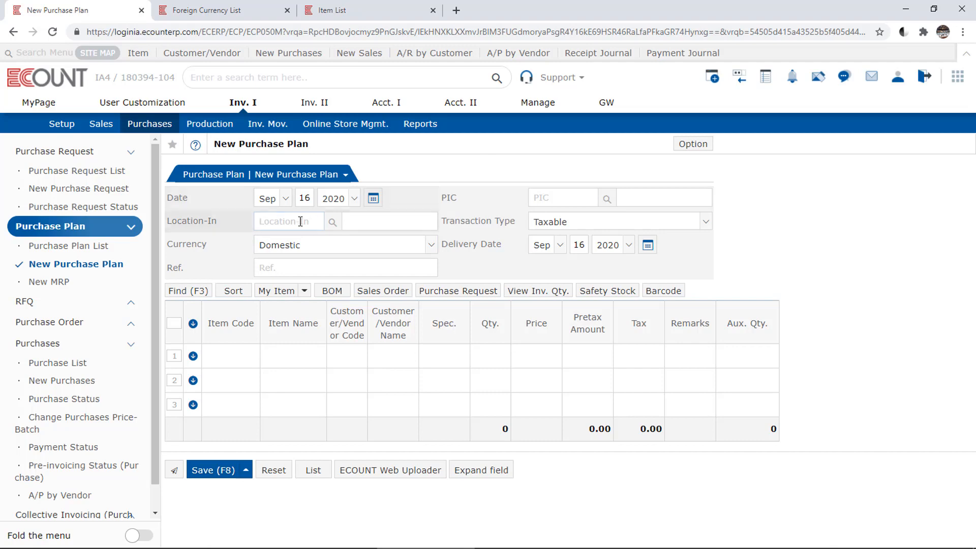
# Look up the person in charge by first name and assign them to the new purchase plan.
pyautogui.click(374, 199)
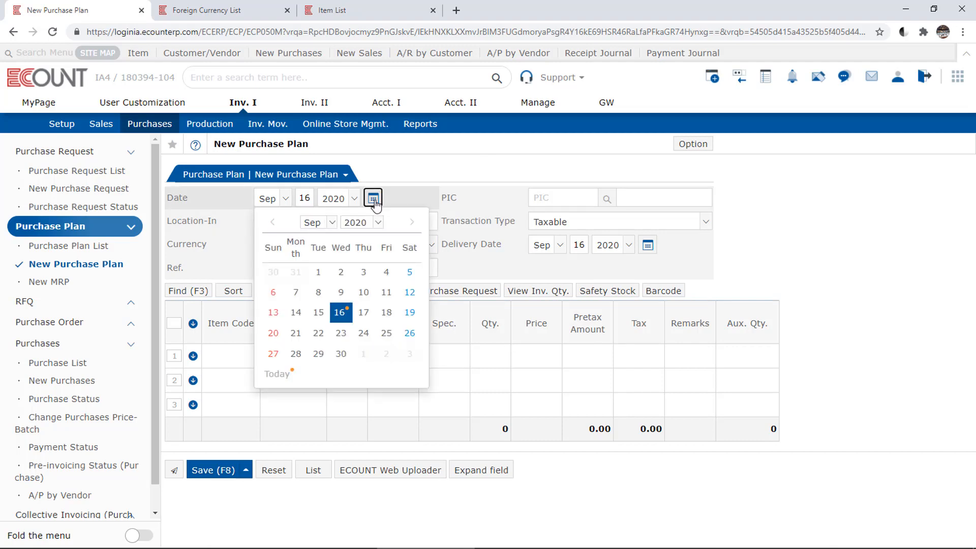
pyautogui.click(579, 198)
pyautogui.write('kay')
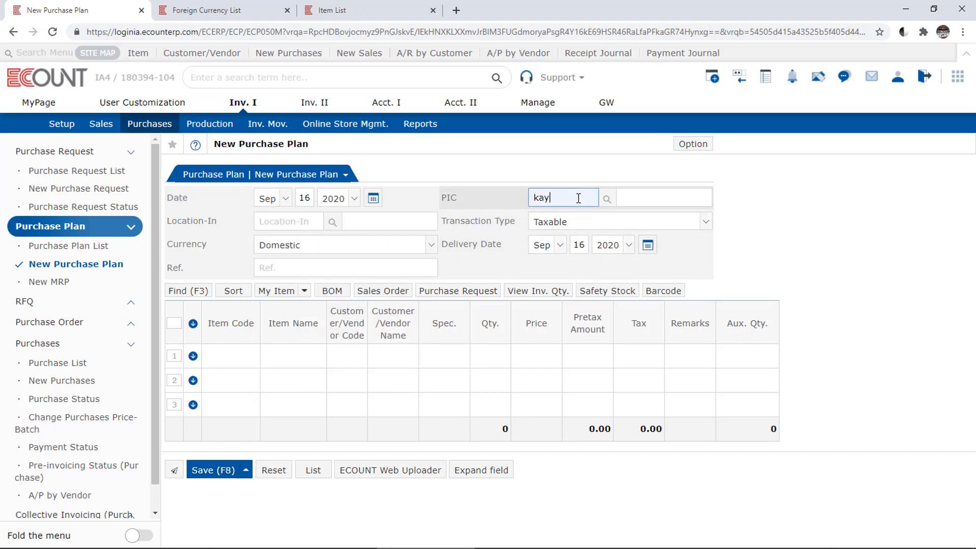
pyautogui.press('Return')
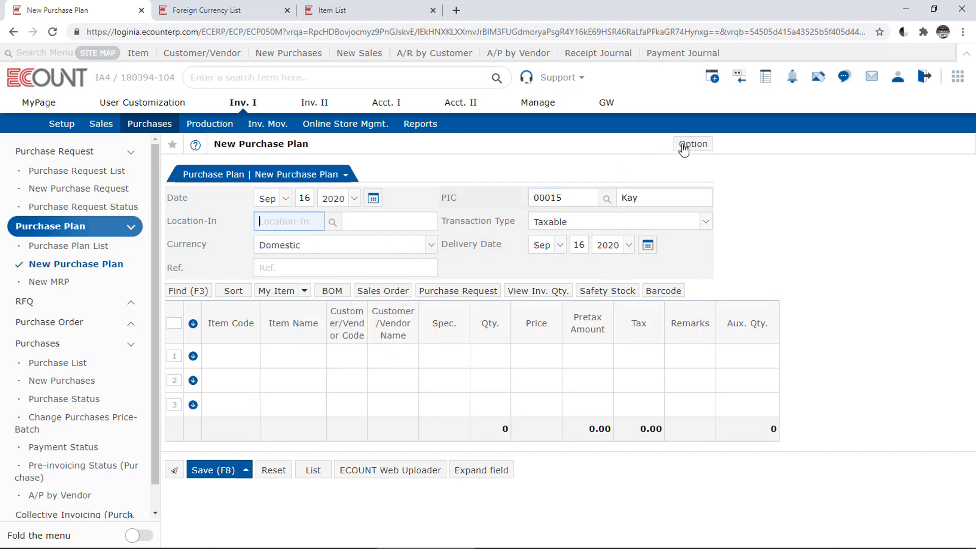
pyautogui.click(746, 200)
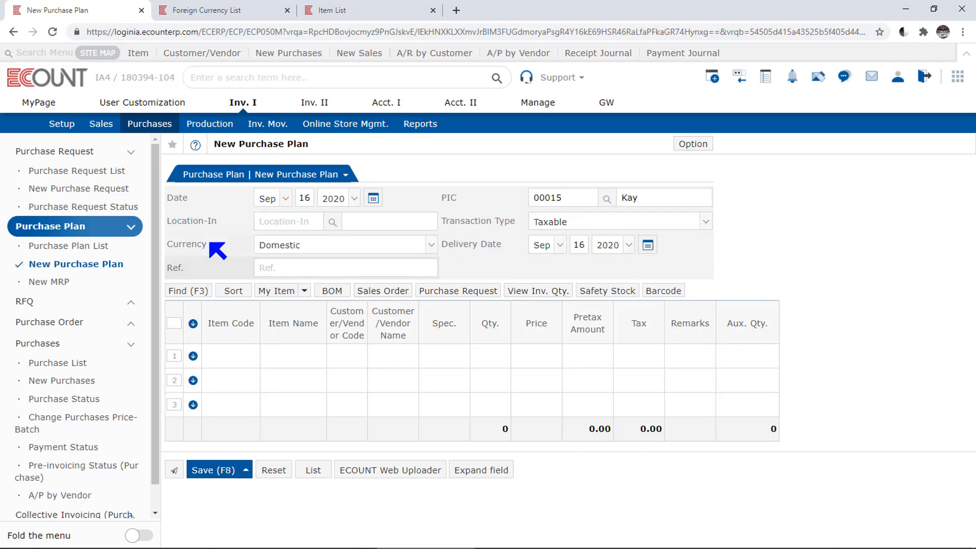
# Set the plan's incoming location to code 100, Headquarter W/H.
pyautogui.click(281, 224)
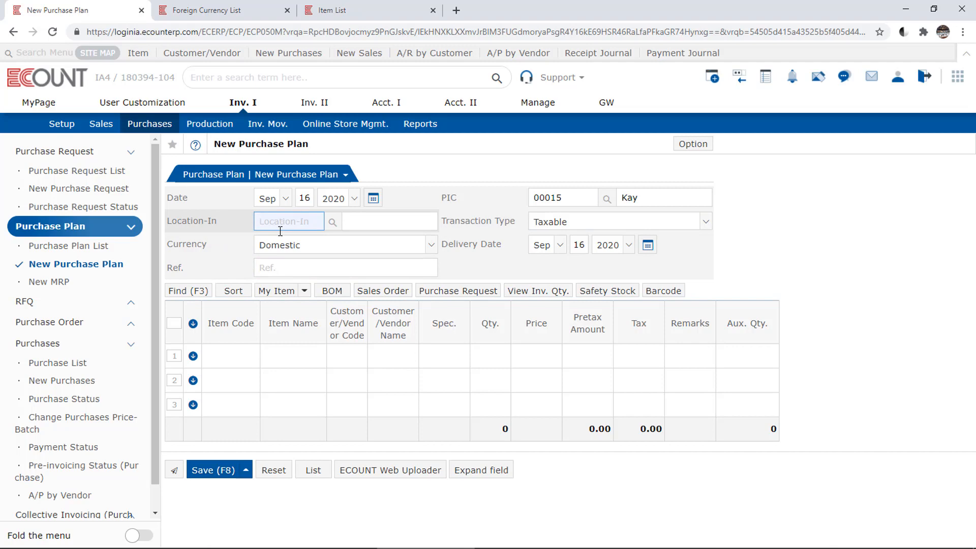
pyautogui.write('100')
pyautogui.press('Return')
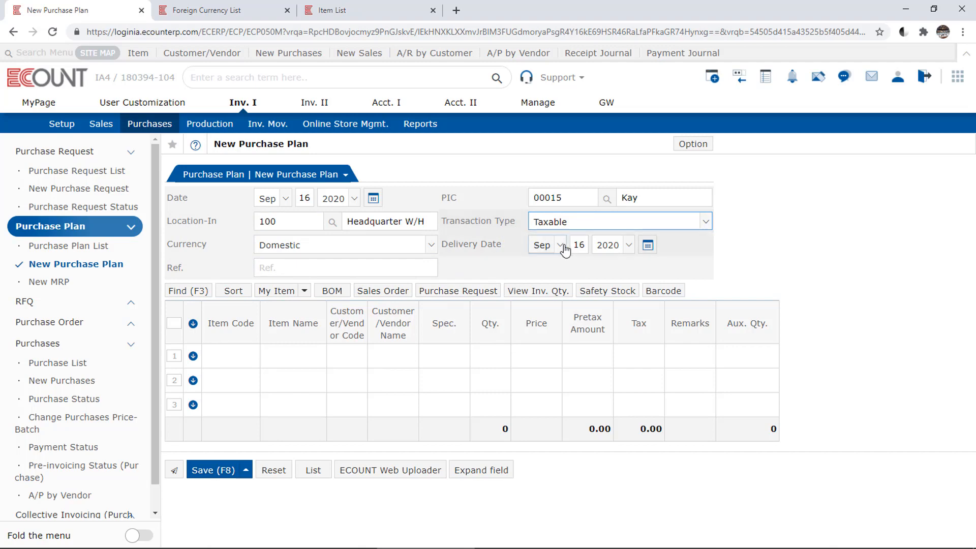
# Review the transaction type and currency choices, and check the registered currencies in the Foreign Currency List.
pyautogui.click(651, 228)
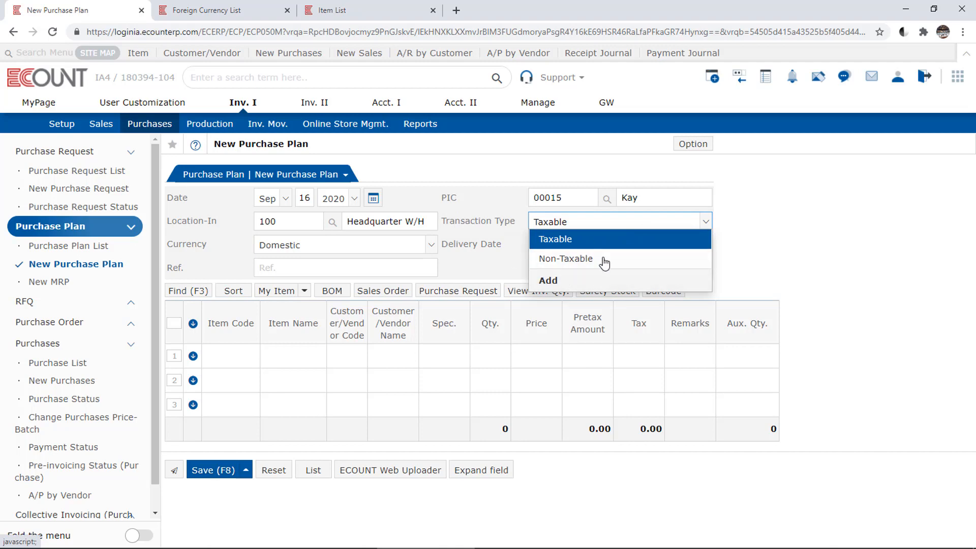
pyautogui.click(757, 248)
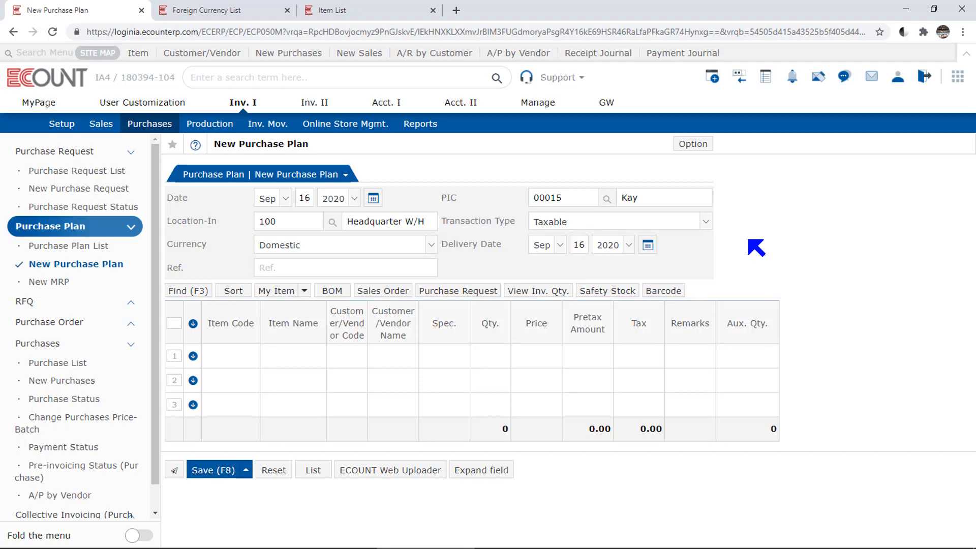
pyautogui.click(354, 247)
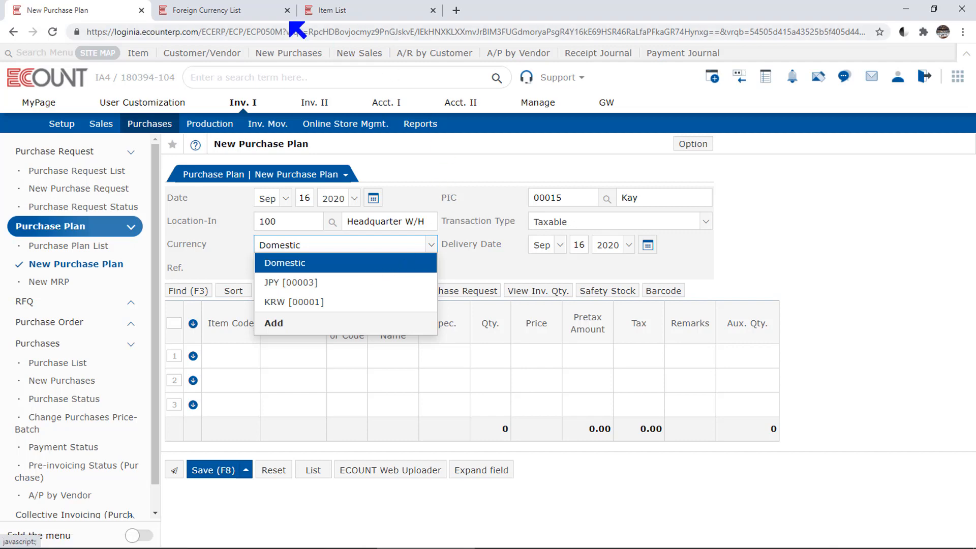
pyautogui.click(227, 6)
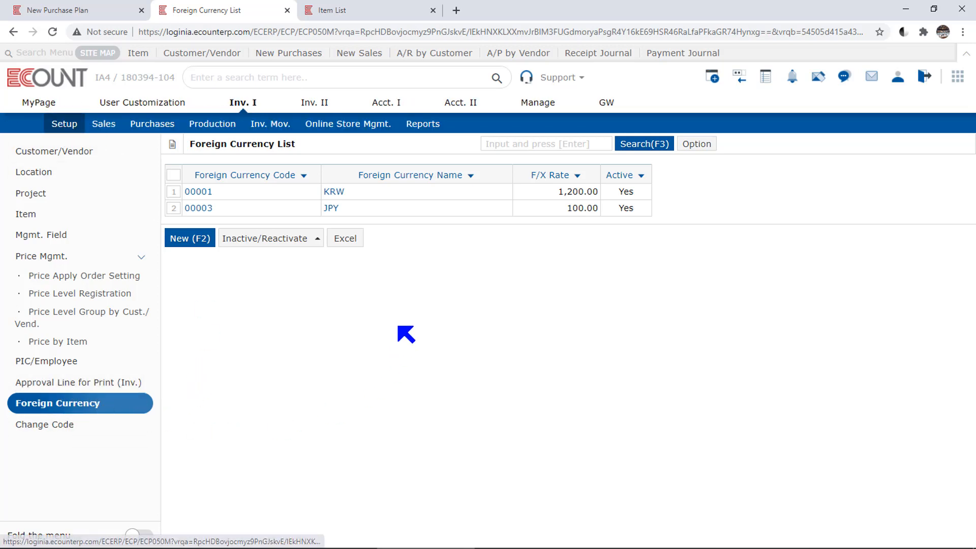
pyautogui.click(82, 17)
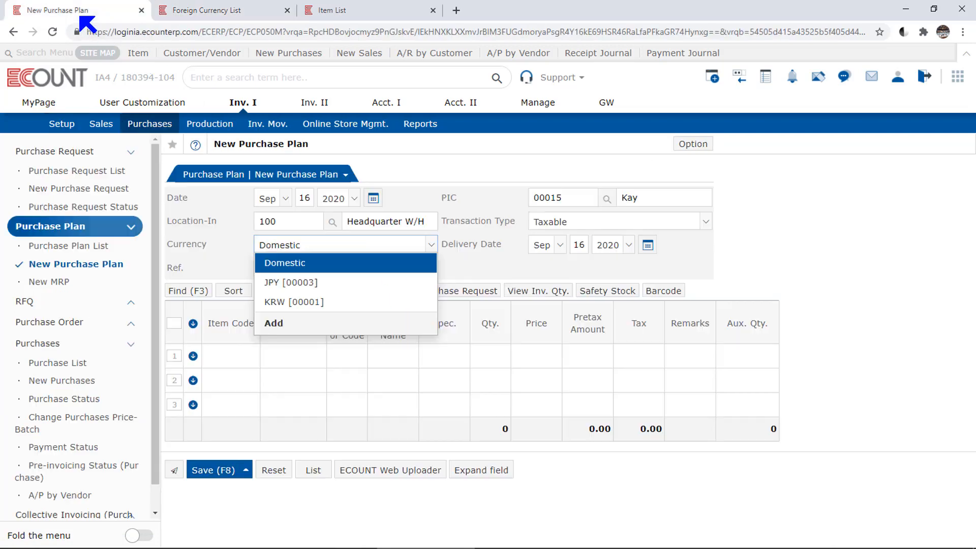
# Check the delivery date calendar and the saved entries for the plan's reference field.
pyautogui.click(648, 246)
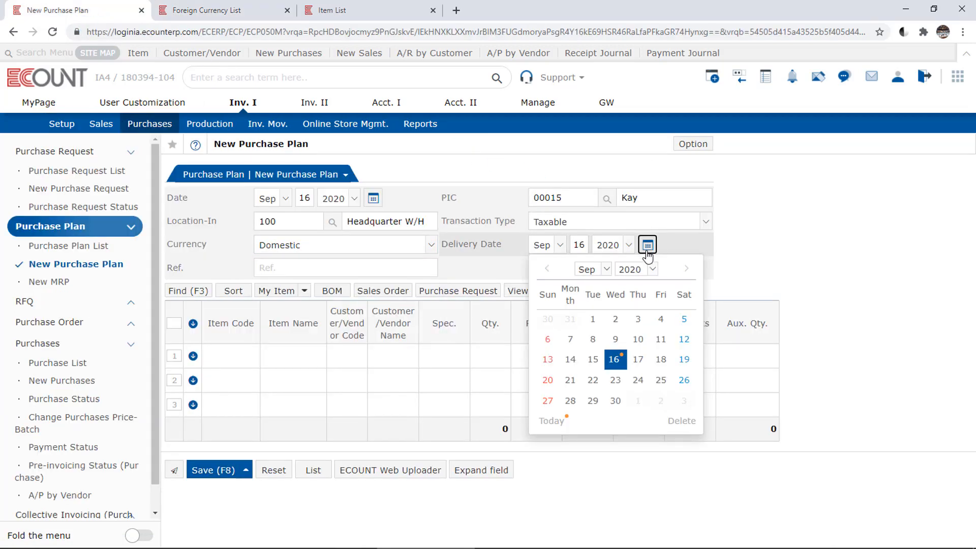
pyautogui.click(292, 269)
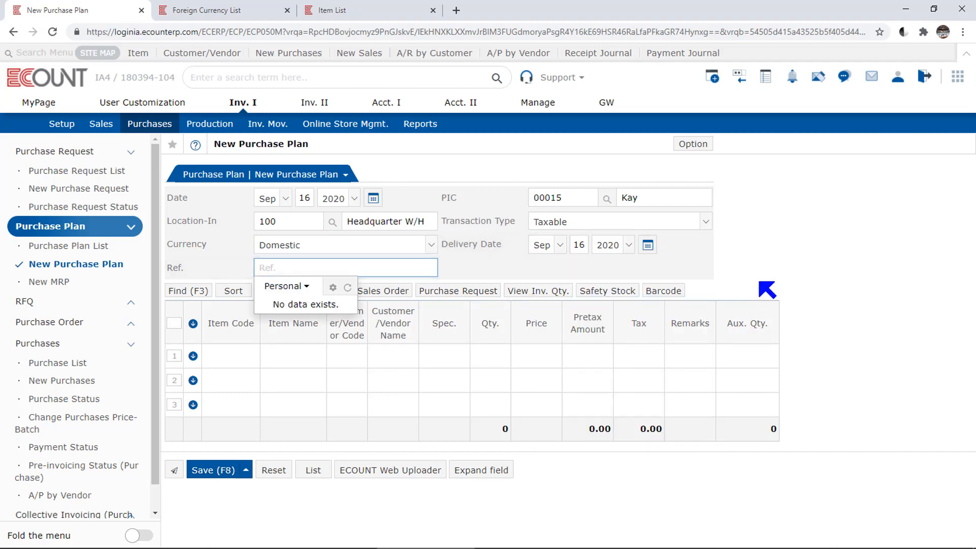
pyautogui.click(770, 278)
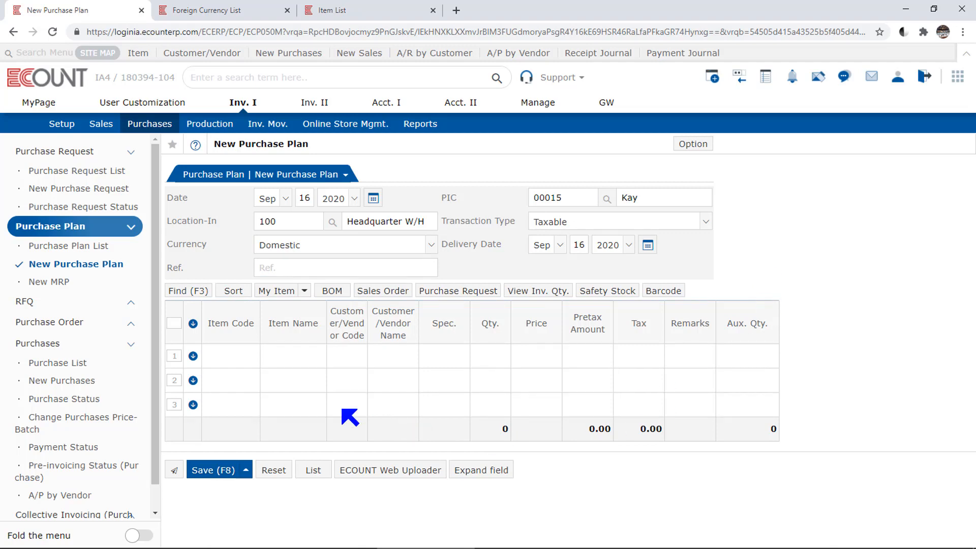
# Enter item code 10022 on the plan's first line with a quantity of 100.
pyautogui.click(227, 364)
pyautogui.write('10022')
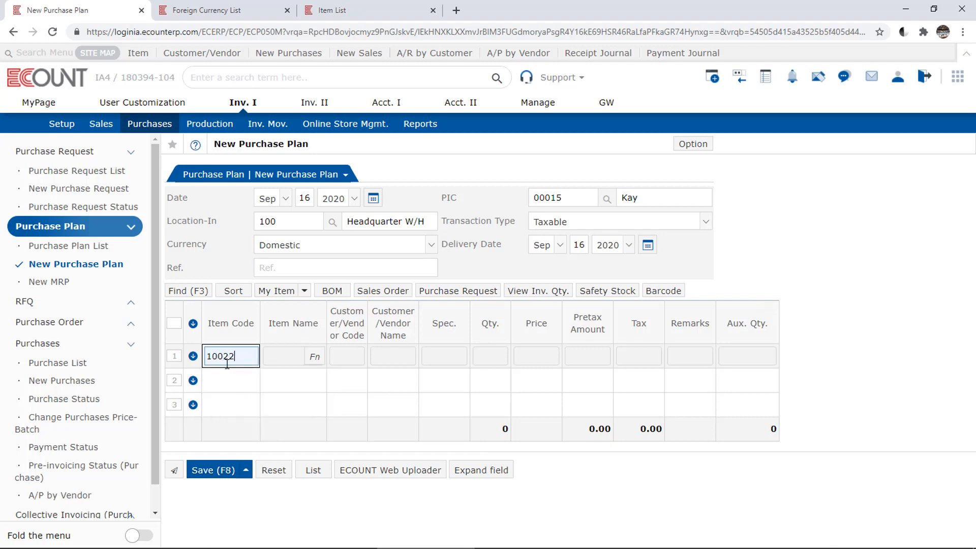
pyautogui.press('Return')
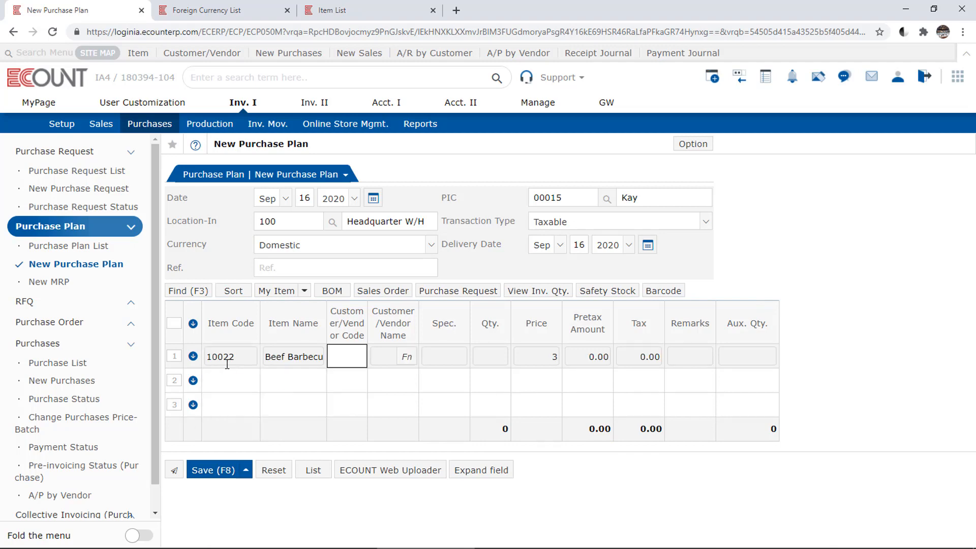
pyautogui.click(482, 357)
pyautogui.write('1')
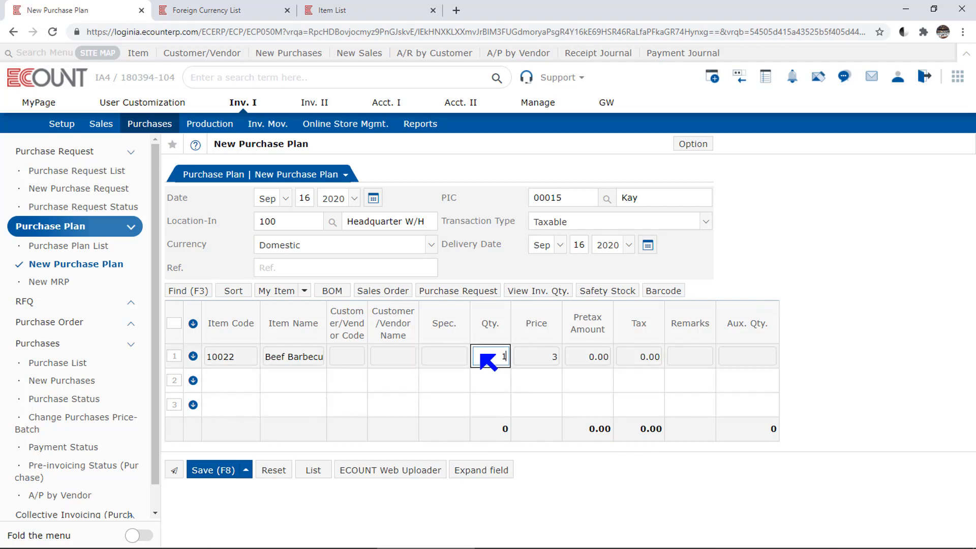
pyautogui.write('00')
pyautogui.press('Return')
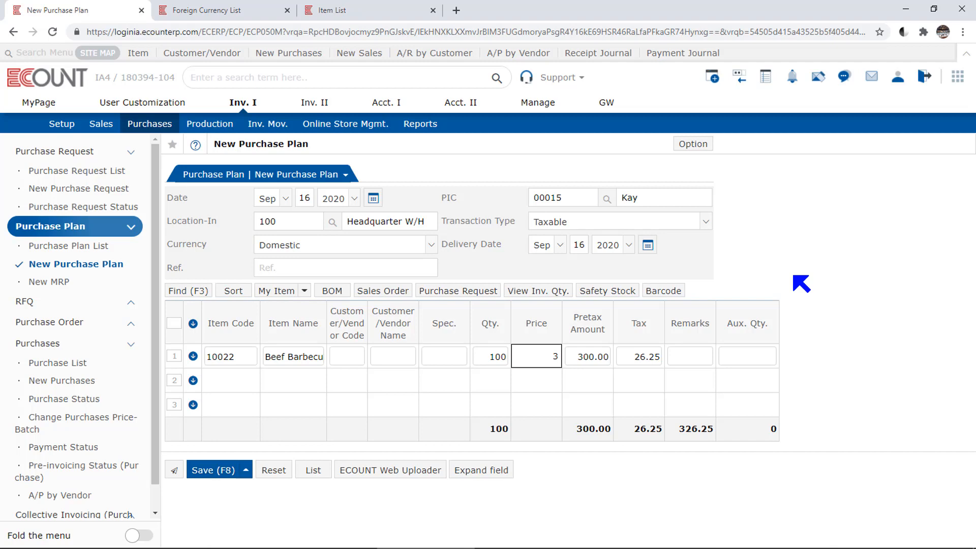
# Examine the sales orders and the purchase requests that can be loaded into the plan, applying none.
pyautogui.click(379, 295)
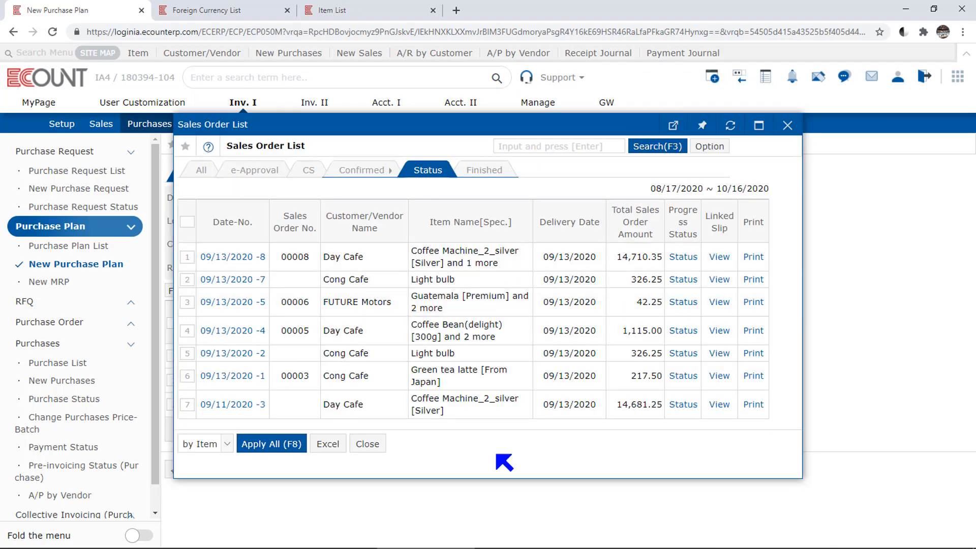
pyautogui.click(377, 448)
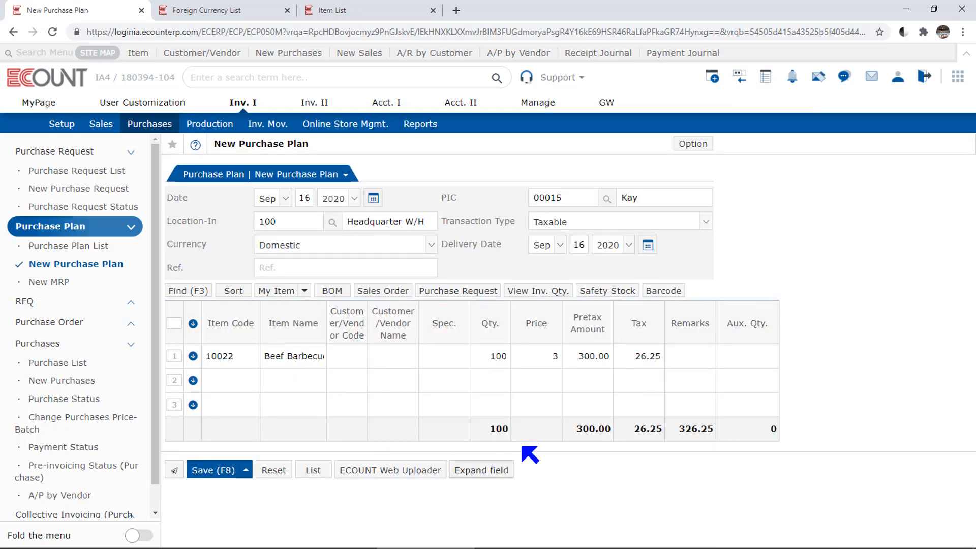
pyautogui.click(496, 294)
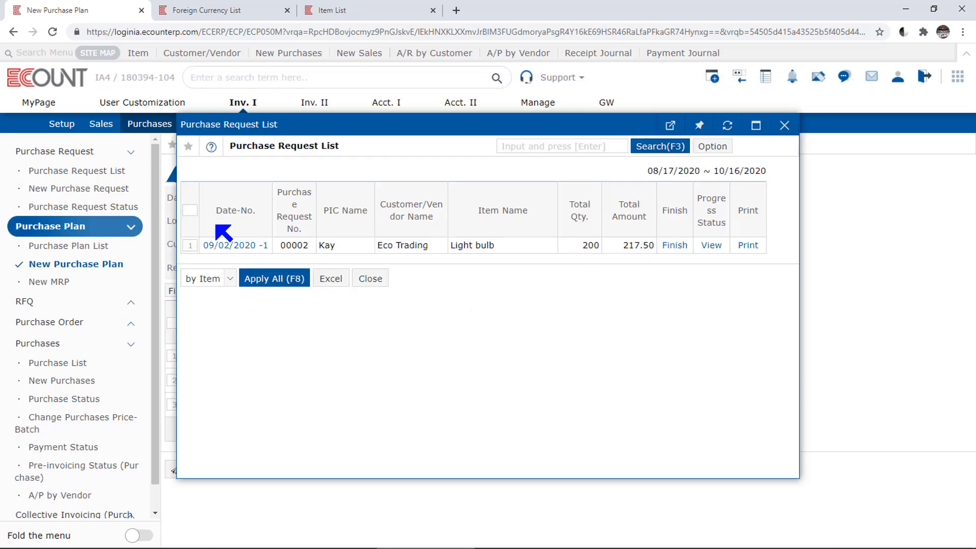
pyautogui.click(382, 279)
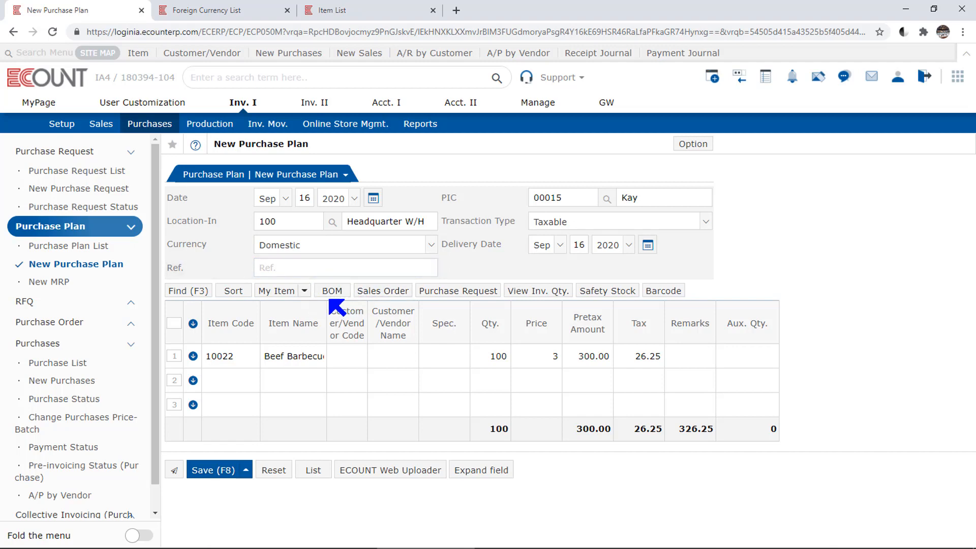
# Fill the plan with component items by calculating the estimated BOM for item 10022, Beef Barbecue Pizza, with a quantity of 55.
pyautogui.click(330, 291)
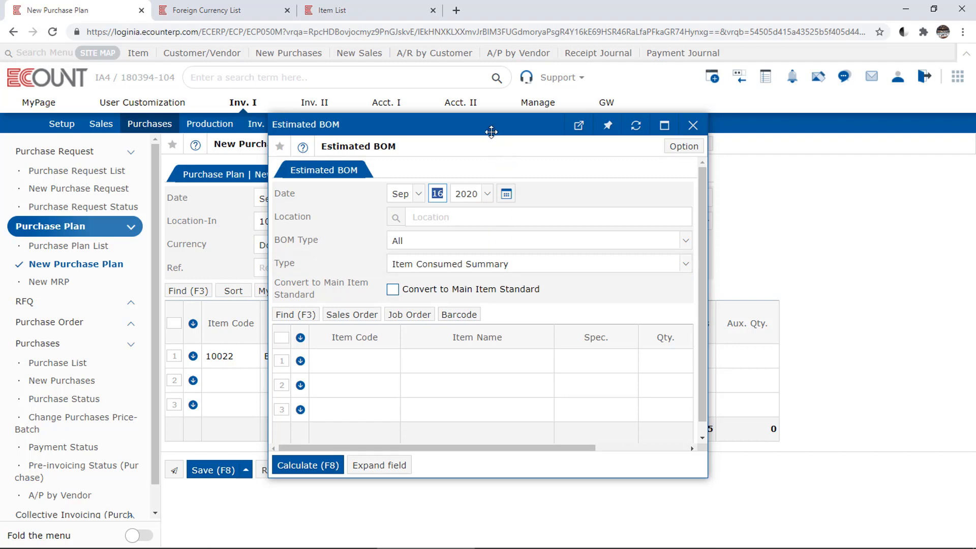
pyautogui.moveTo(491, 130); pyautogui.dragTo(609, 168)
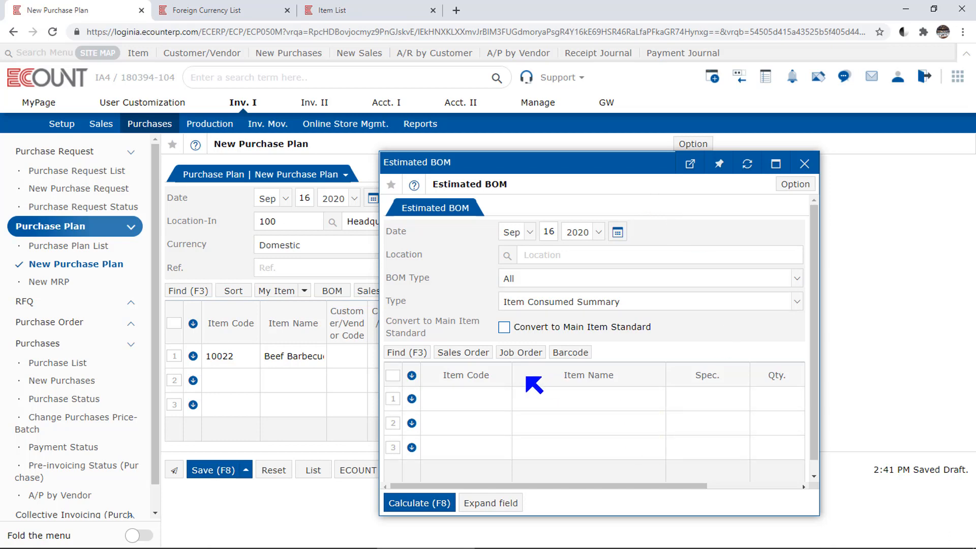
pyautogui.click(467, 400)
pyautogui.write('10022')
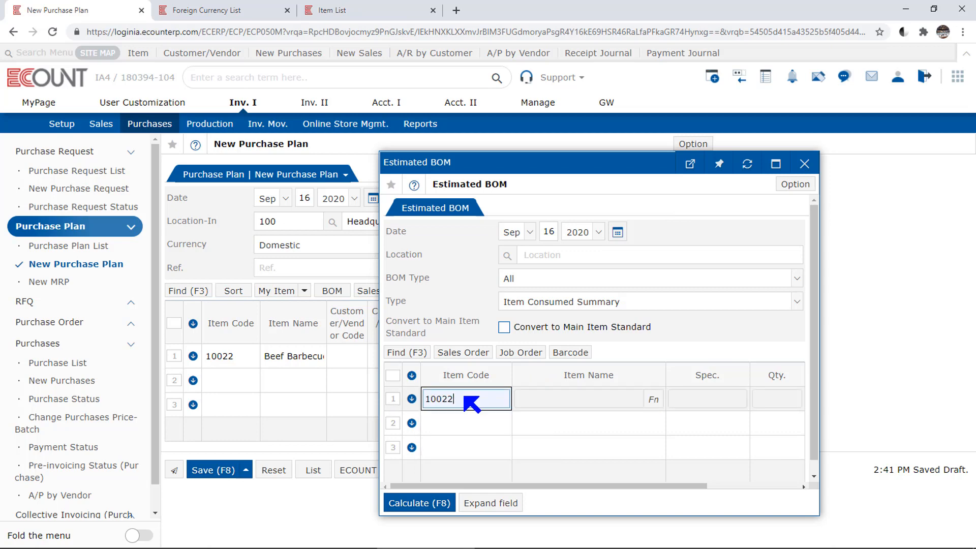
pyautogui.press('Return')
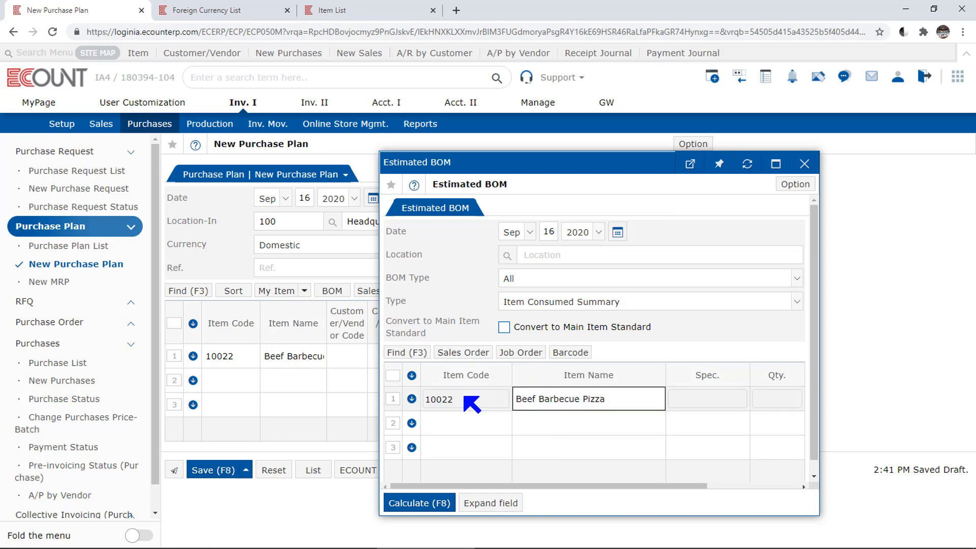
pyautogui.press('Return')
pyautogui.press('Return')
pyautogui.write('55')
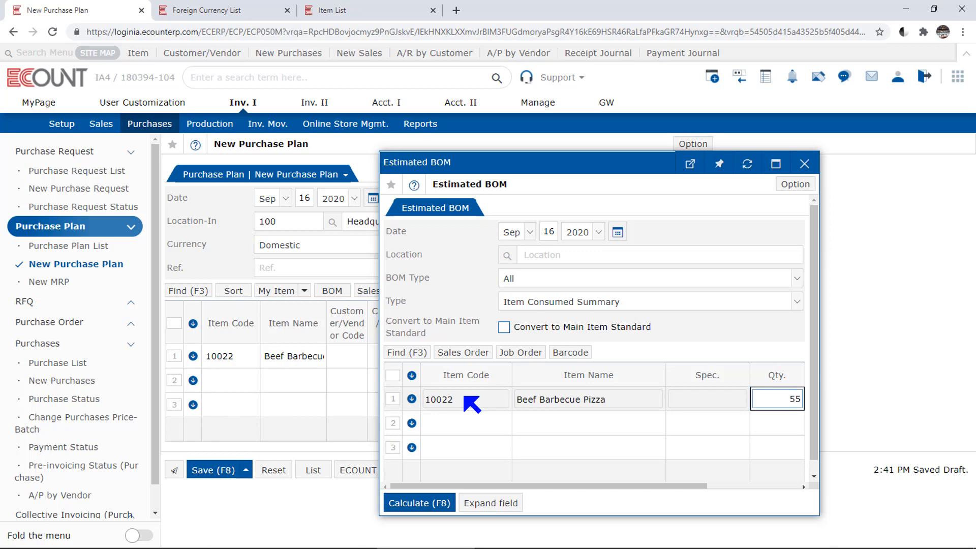
pyautogui.press('Return')
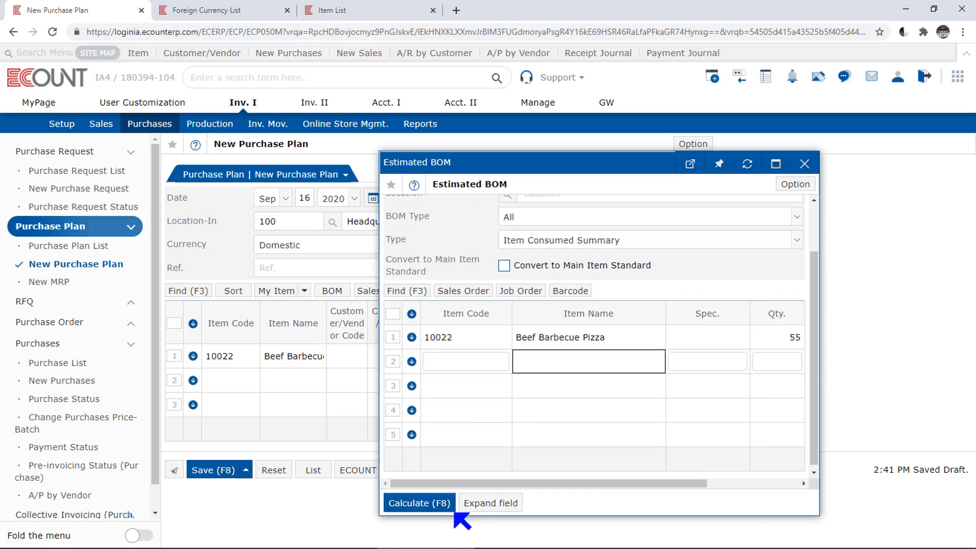
pyautogui.click(418, 505)
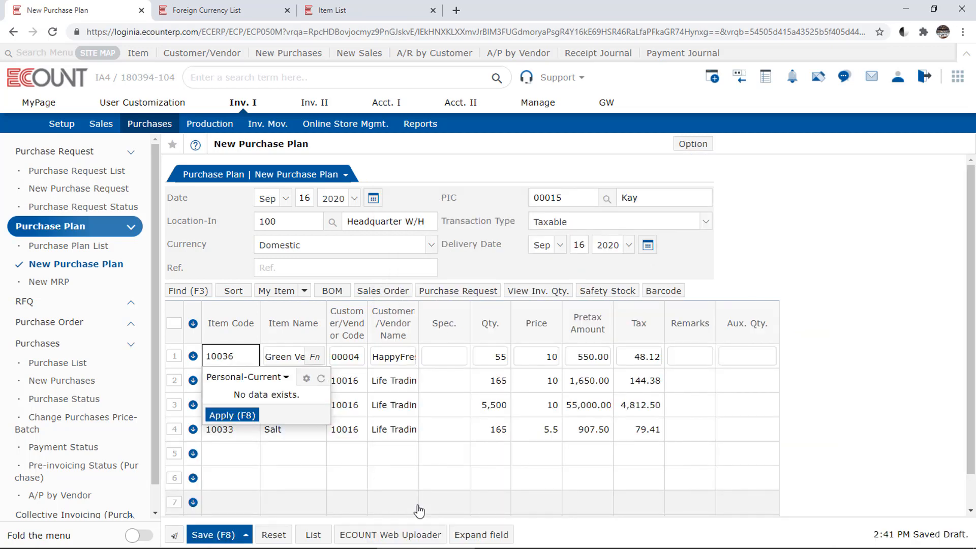
pyautogui.click(419, 511)
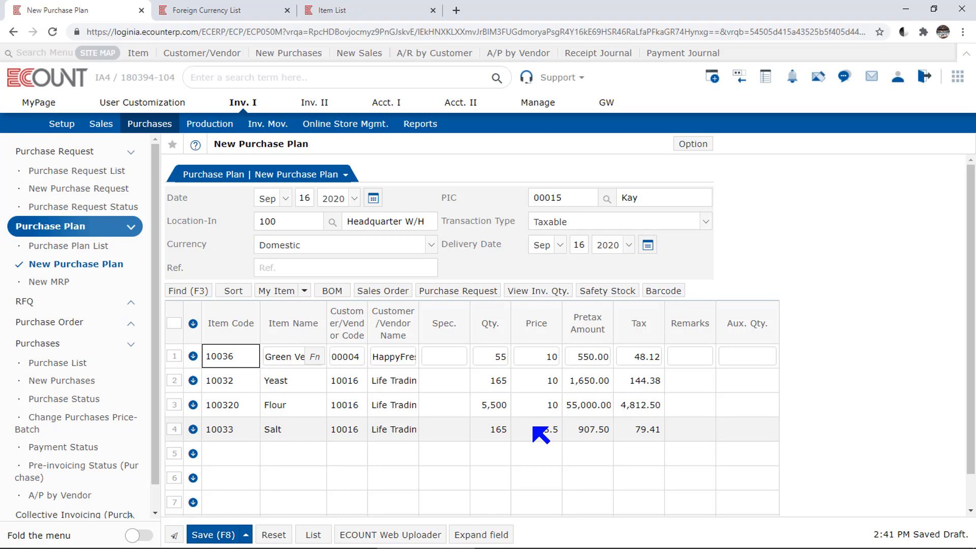
# Review the blank Estimated BOM form and compare the Yeast item's quantity and vendor settings with its line in the plan.
pyautogui.click(325, 295)
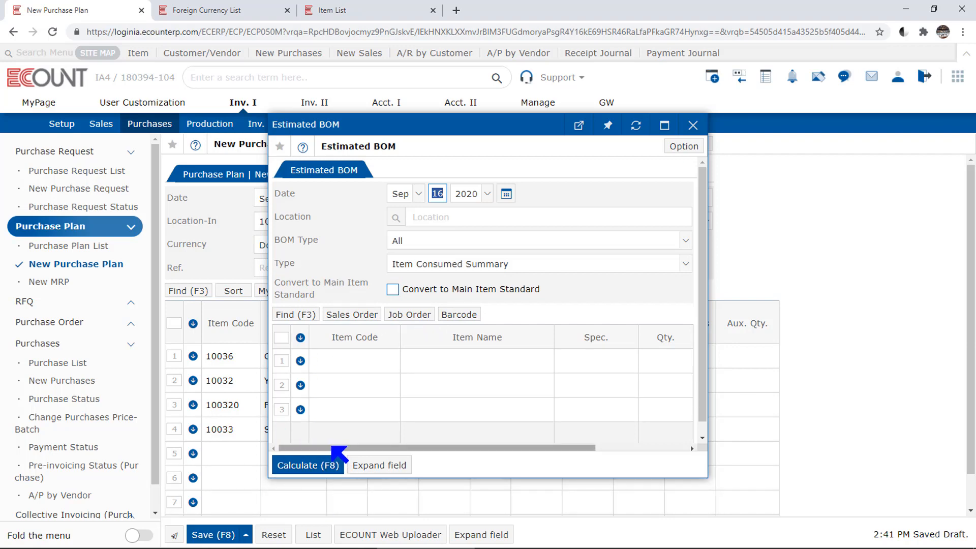
pyautogui.click(693, 125)
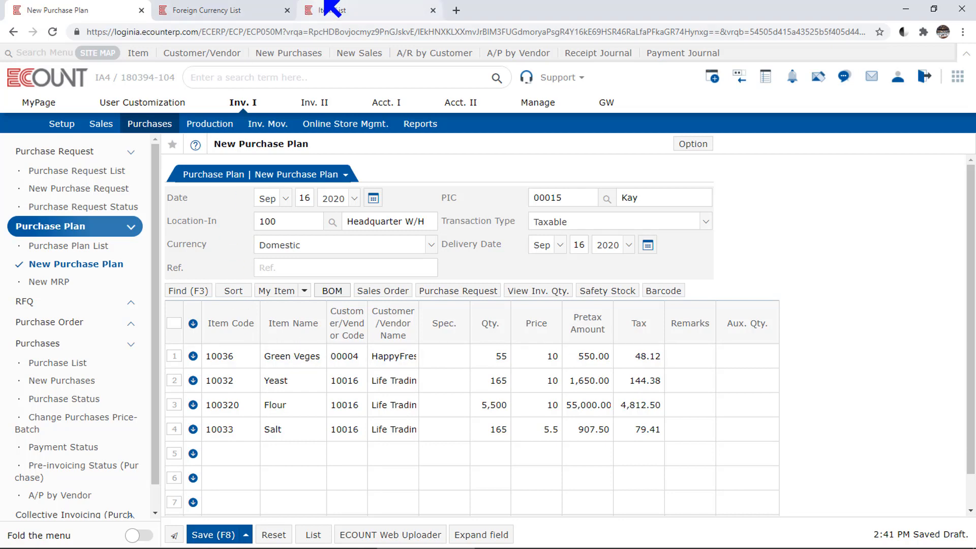
pyautogui.click(330, 9)
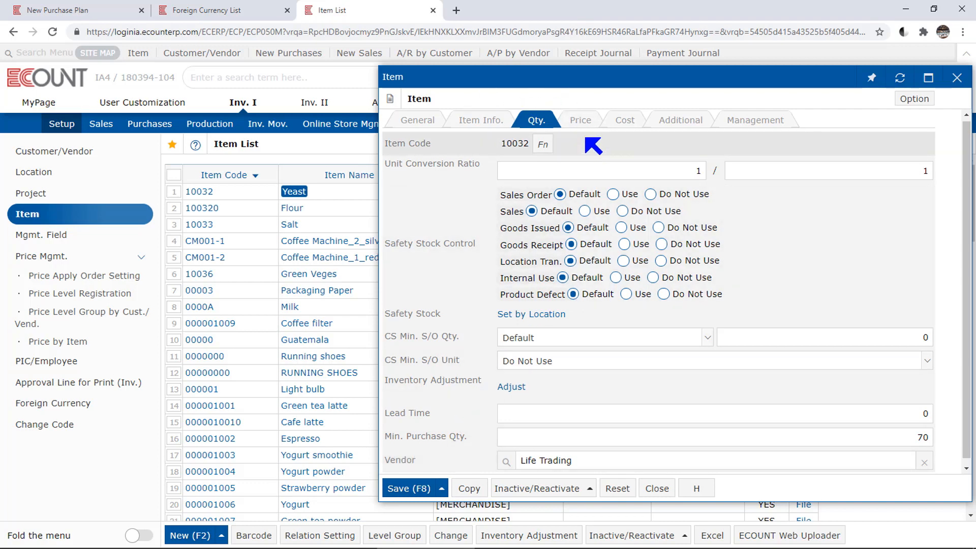
pyautogui.click(91, 14)
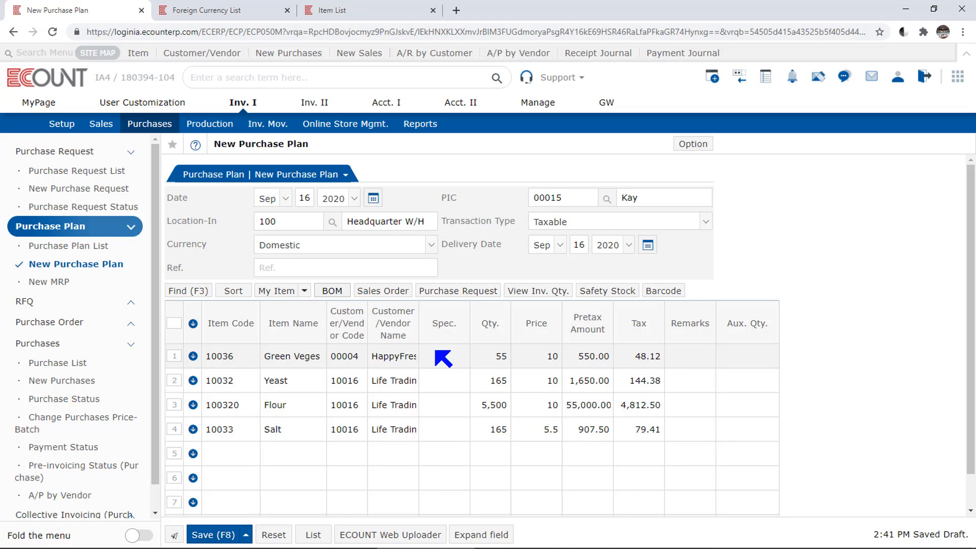
pyautogui.click(345, 383)
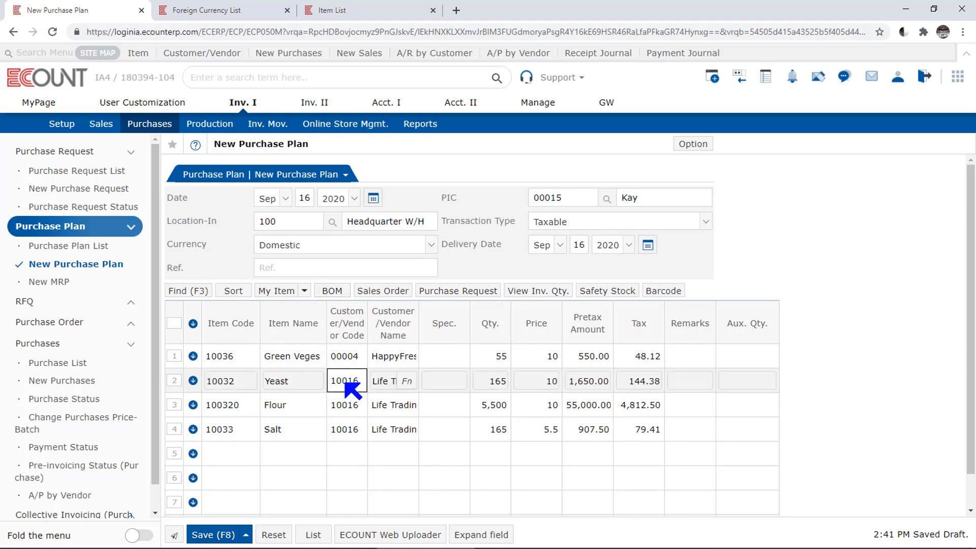
# Change the vendor on the plan's Yeast line to World Trading.
pyautogui.write('world t')
pyautogui.press('Return')
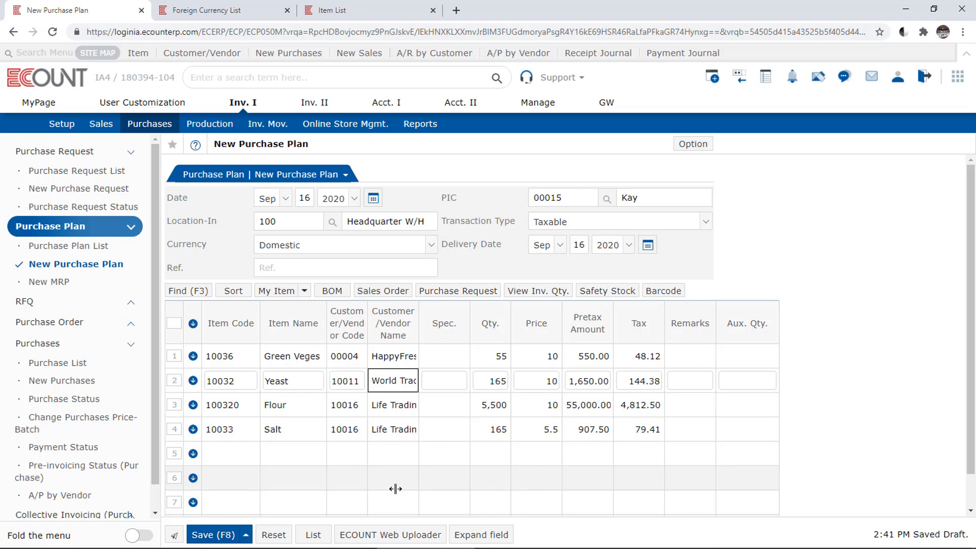
# Adjust the Salt line's price by -30 %, rounding it to 0.01.
pyautogui.click(175, 430)
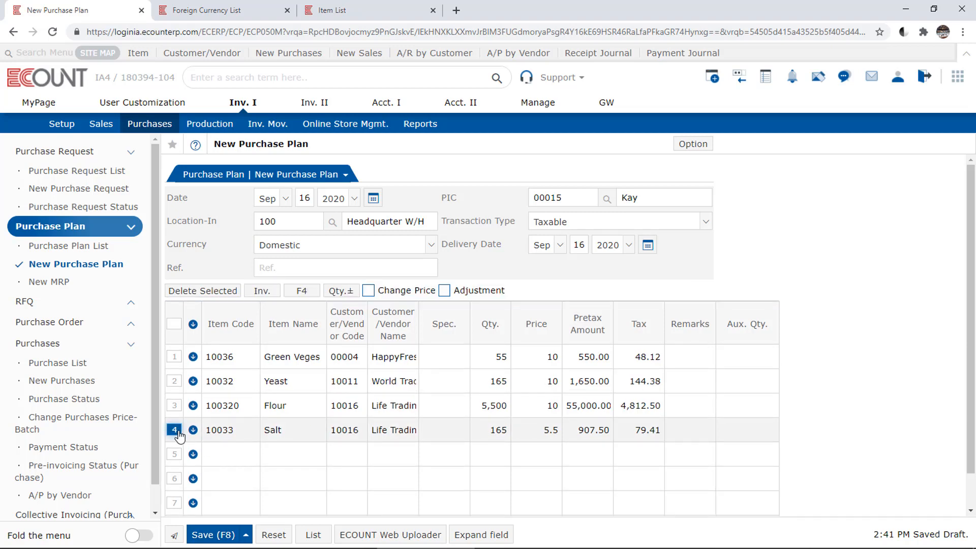
pyautogui.click(467, 296)
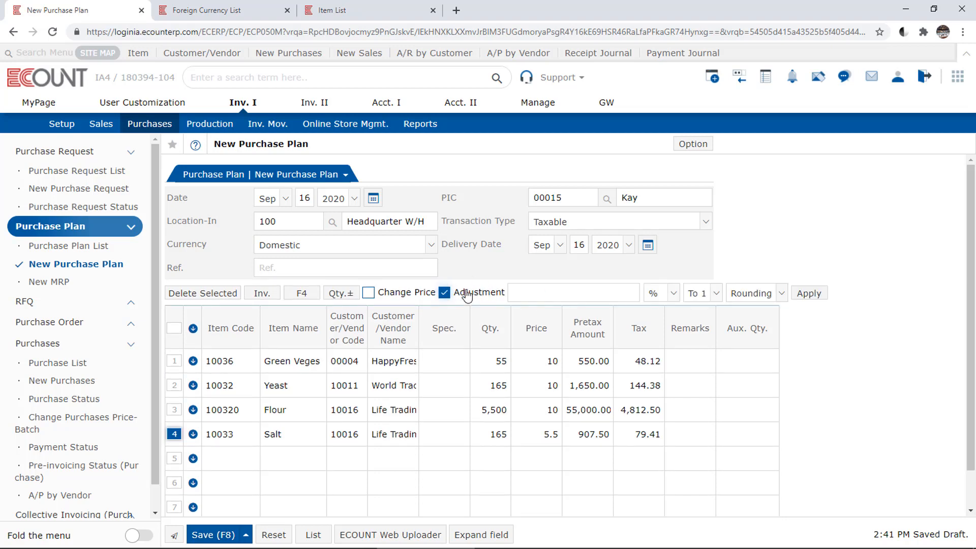
pyautogui.click(670, 293)
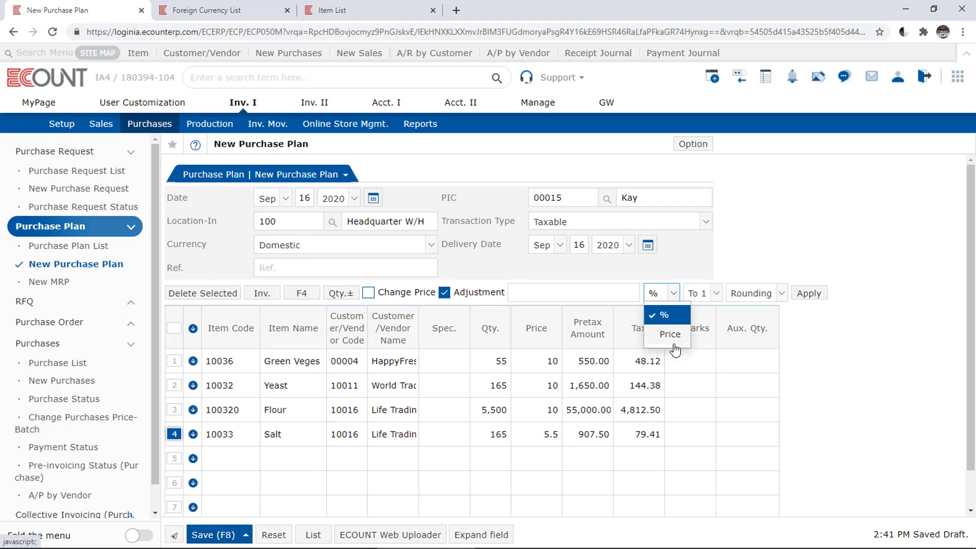
pyautogui.click(612, 292)
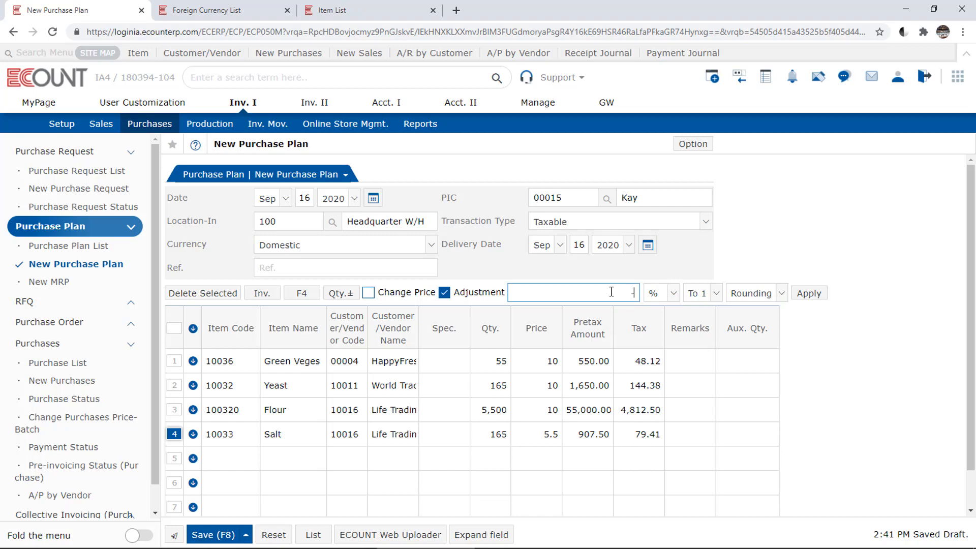
pyautogui.write('-30')
pyautogui.press('Return')
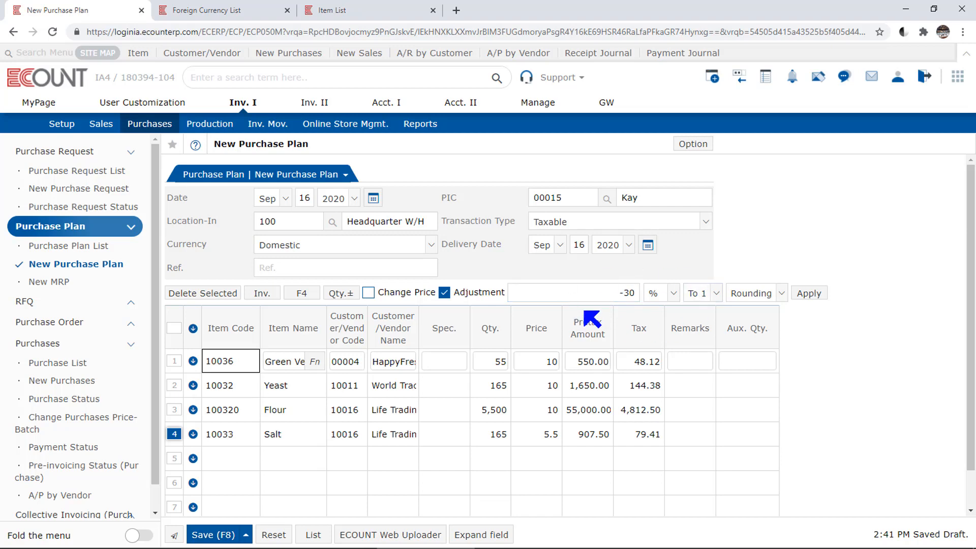
pyautogui.click(699, 300)
pyautogui.click(727, 393)
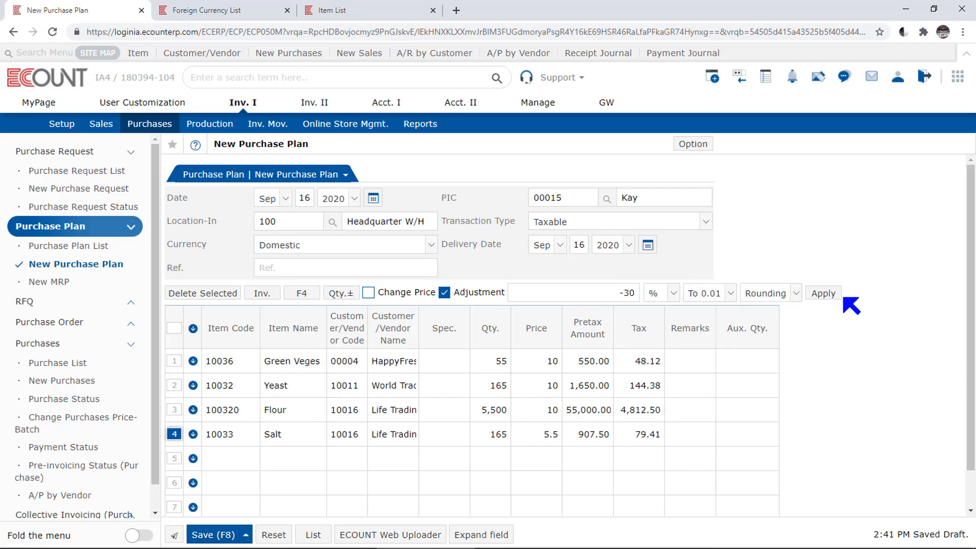
pyautogui.click(830, 296)
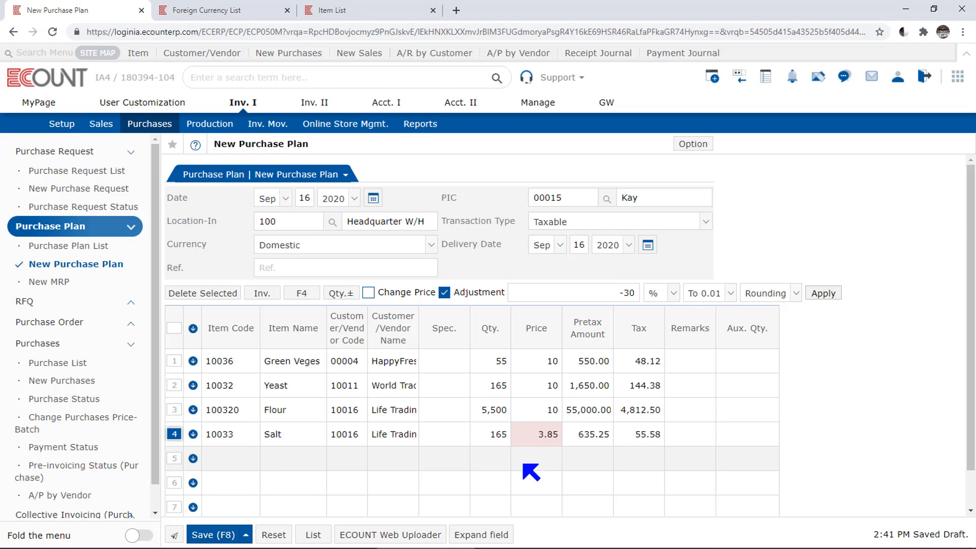
pyautogui.click(444, 293)
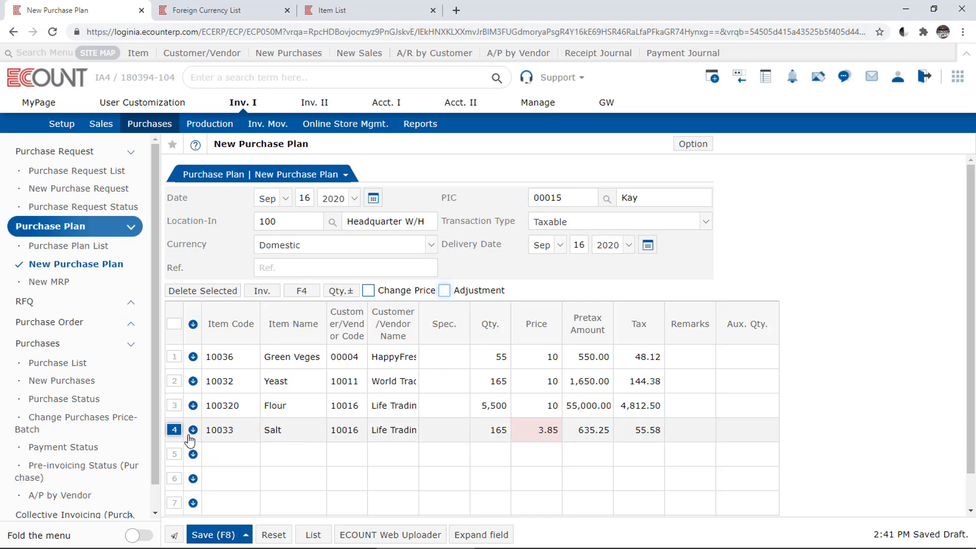
pyautogui.click(175, 430)
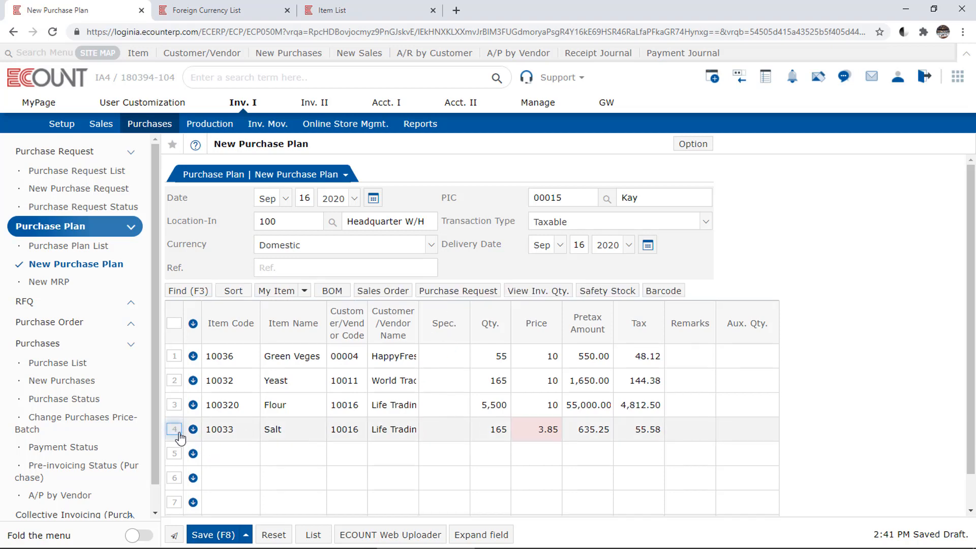
# Change the Flour line's price to its Event Price.
pyautogui.click(175, 406)
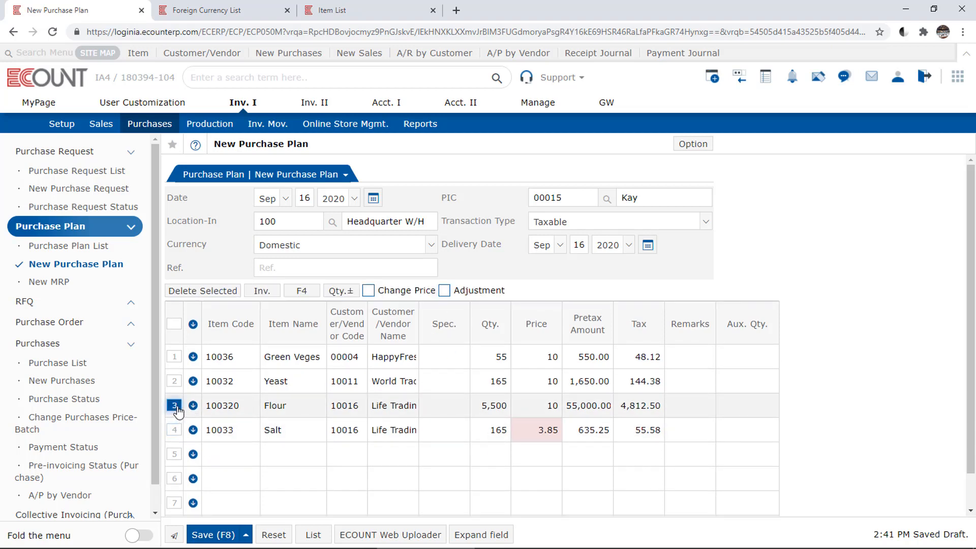
pyautogui.click(407, 292)
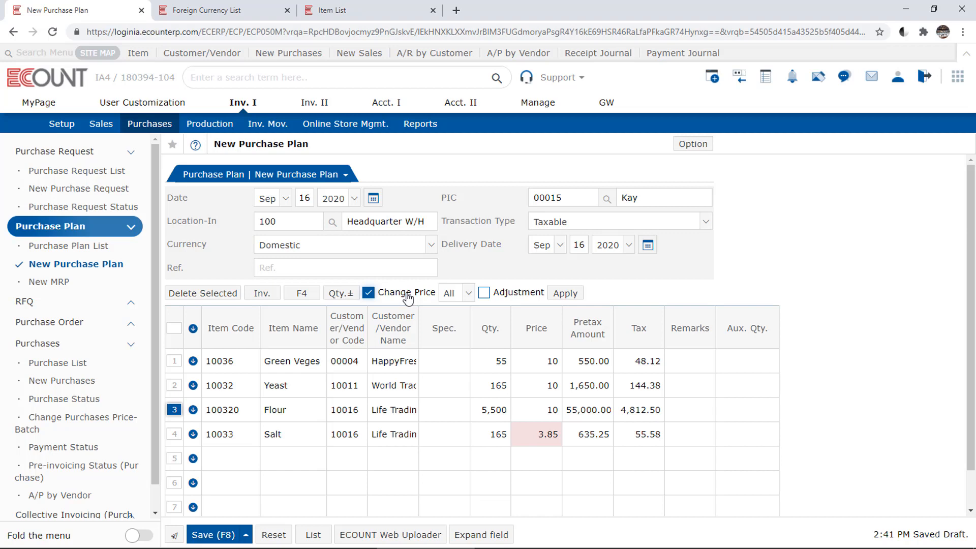
pyautogui.click(449, 293)
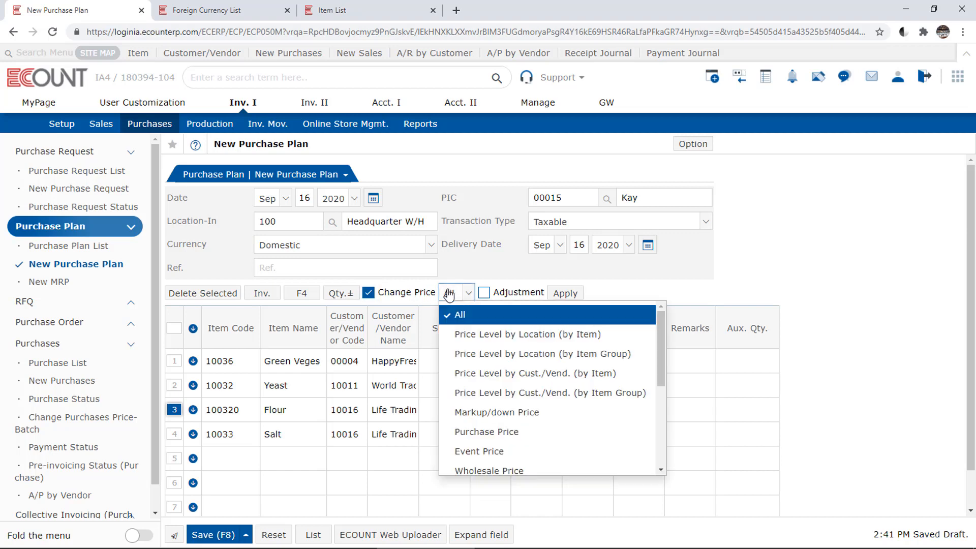
pyautogui.click(546, 453)
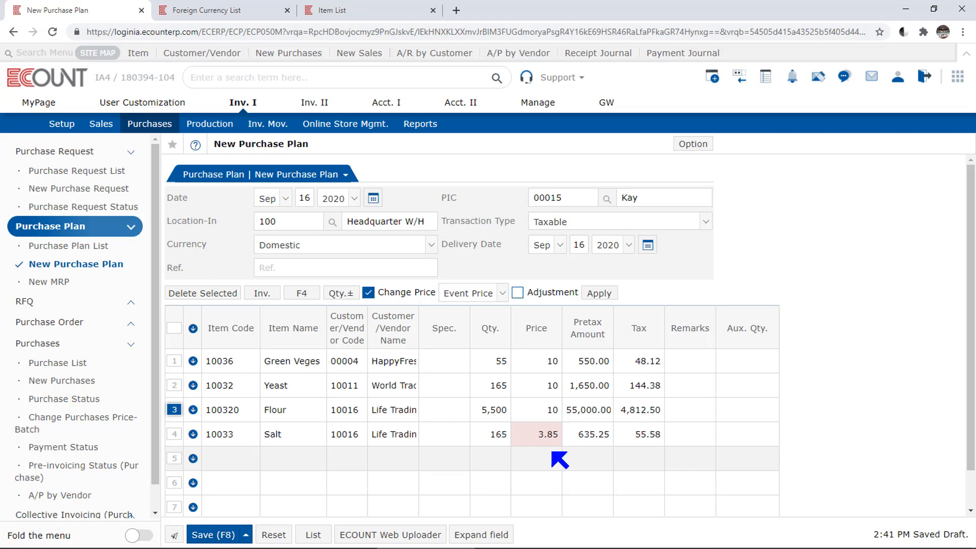
pyautogui.click(608, 295)
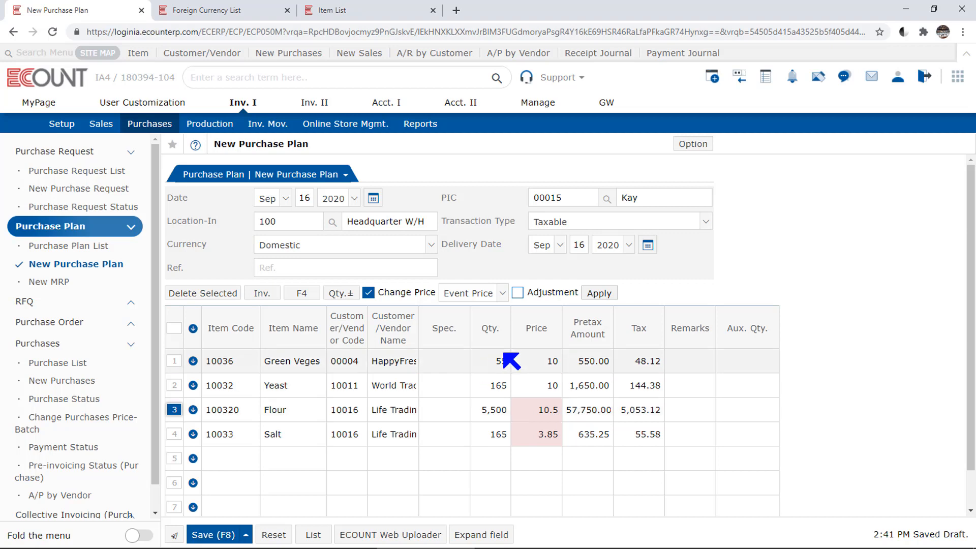
pyautogui.click(174, 410)
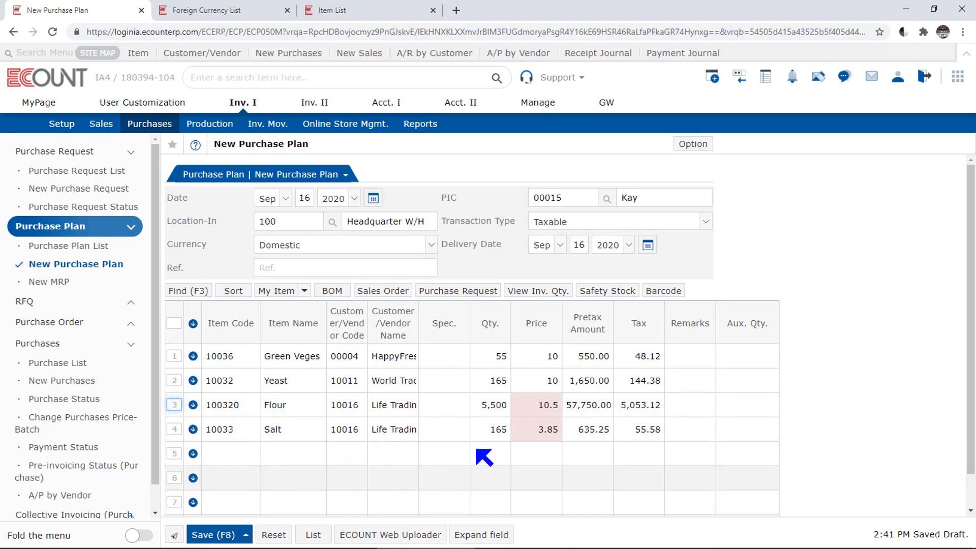
# Display the inventory quantities for the plan's items and save the purchase plan.
pyautogui.click(535, 294)
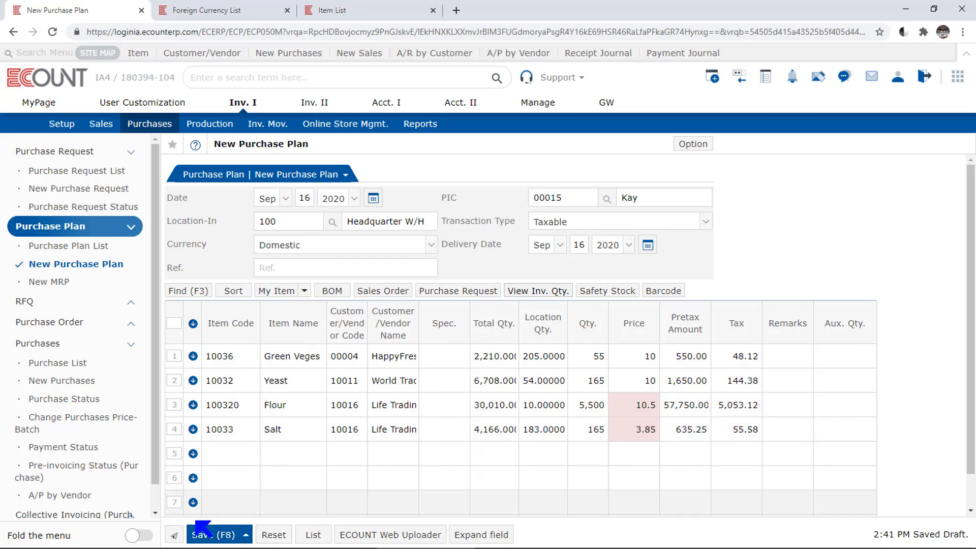
pyautogui.click(214, 535)
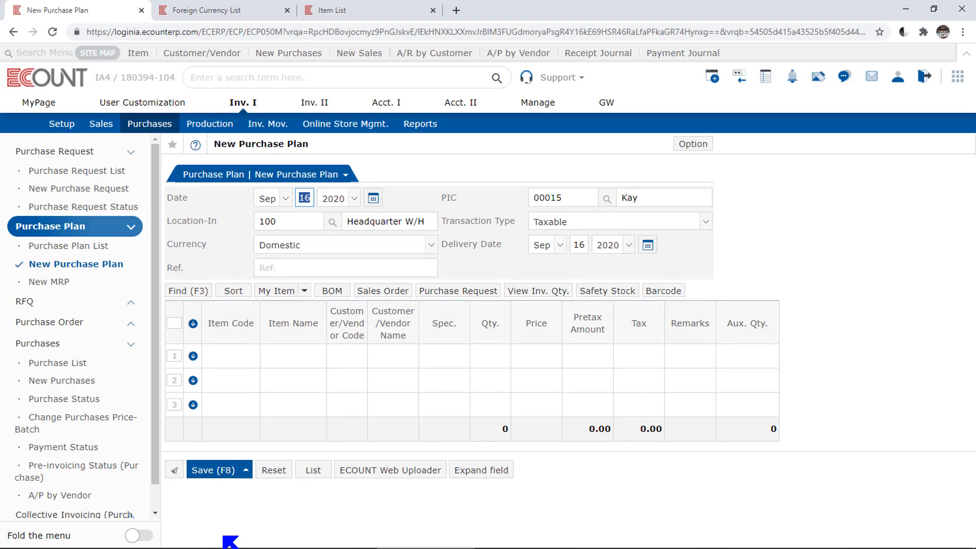
# In the purchase plan list, set the quantity of the 09/16/2020 -1 Salt line to 110.
pyautogui.click(92, 247)
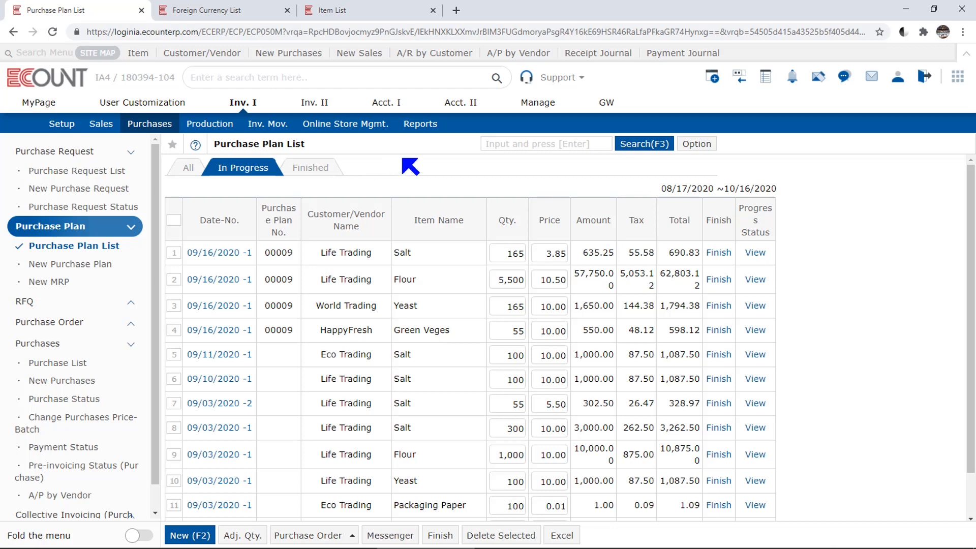
pyautogui.click(507, 256)
pyautogui.write('1')
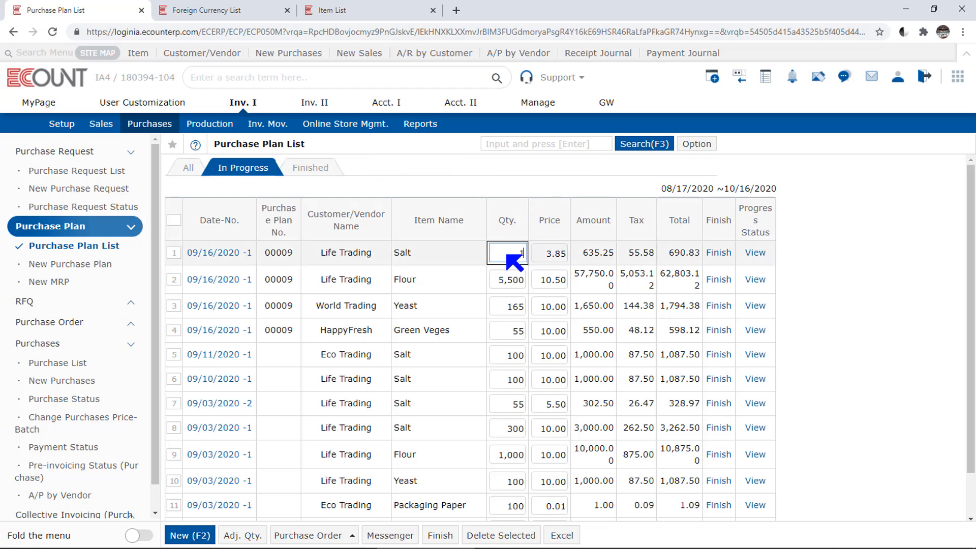
pyautogui.write('10')
pyautogui.click(565, 196)
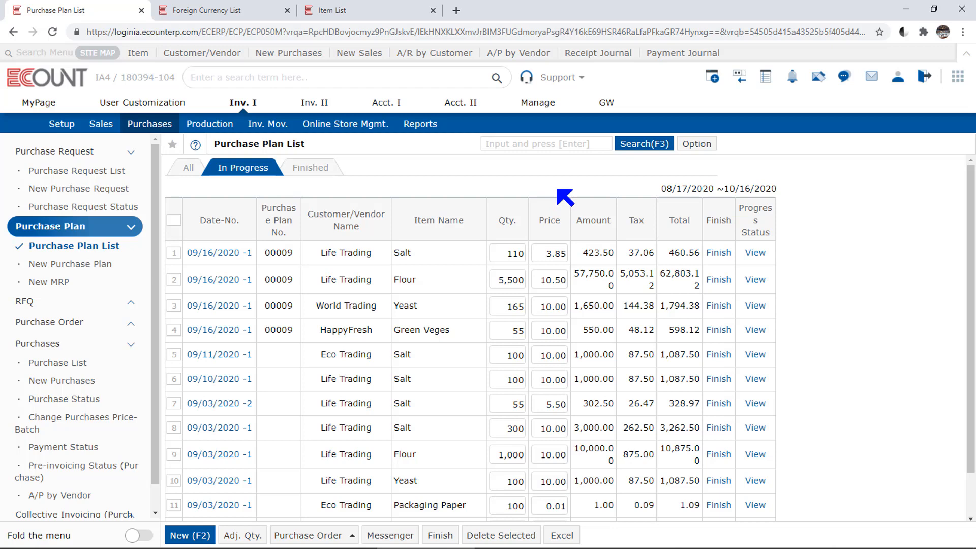
# Mark the 09/01/2020 -1 Salt plan for Eco Trading as finished.
pyautogui.scroll(-1, 565, 196)
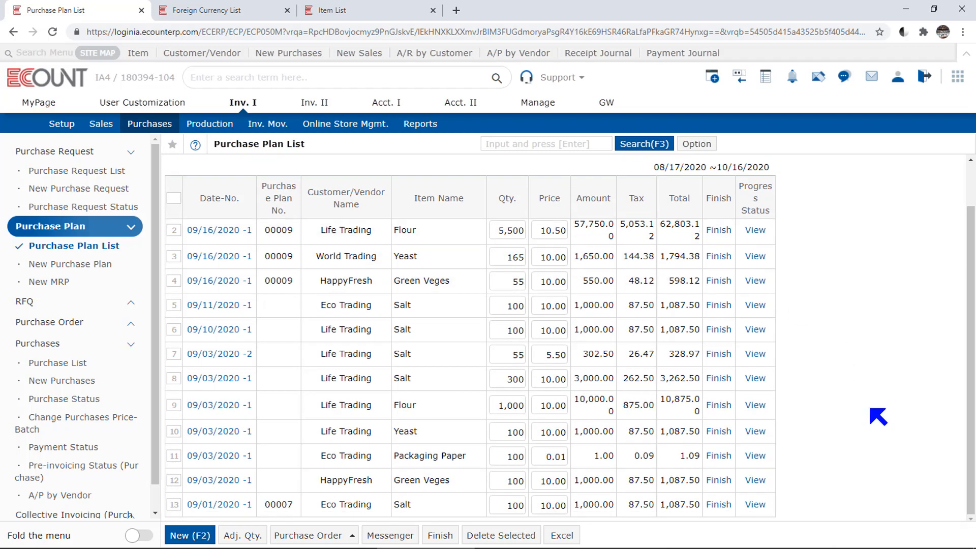
pyautogui.click(719, 505)
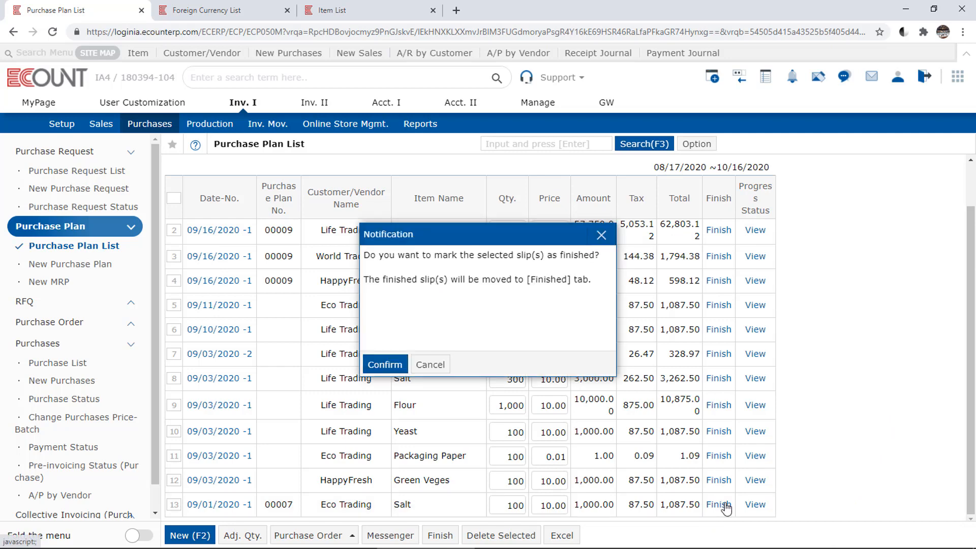
pyautogui.click(385, 365)
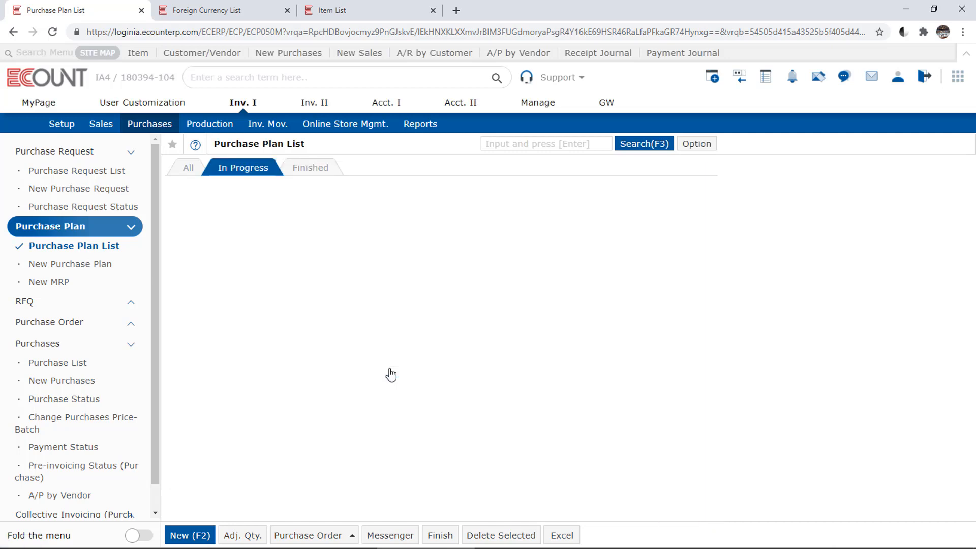
# Cancel the finished status of the 09/01/2020 -1 Salt plan, returning it to In Progress.
pyautogui.click(308, 168)
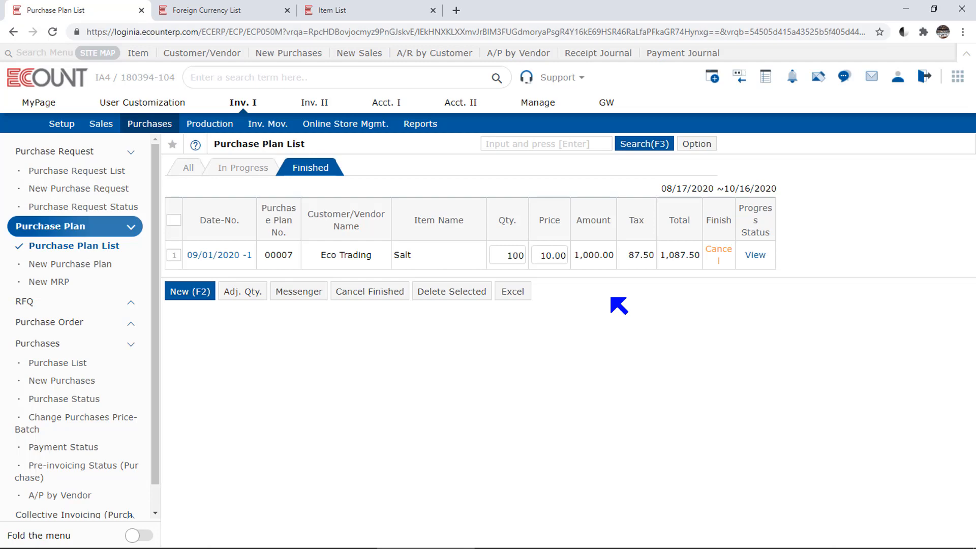
pyautogui.click(176, 257)
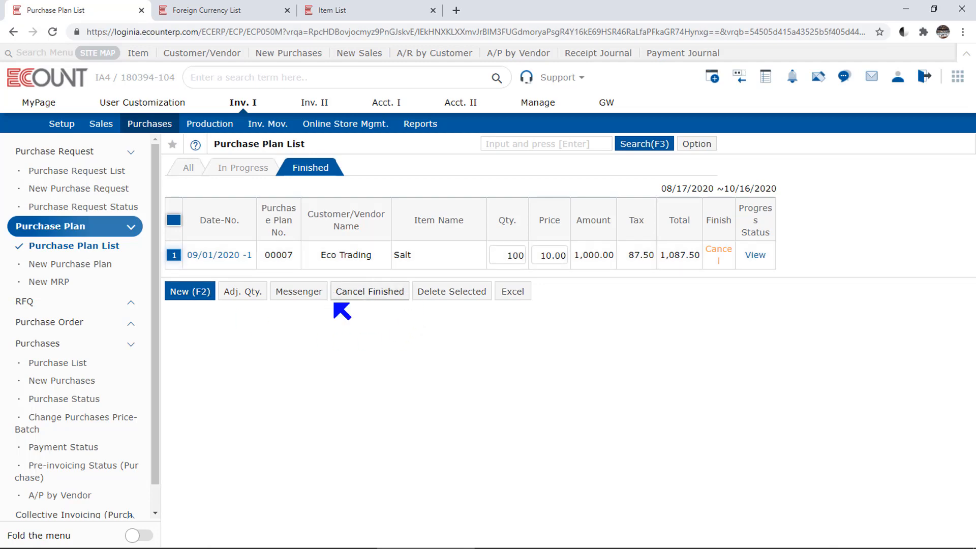
pyautogui.click(399, 297)
pyautogui.click(381, 365)
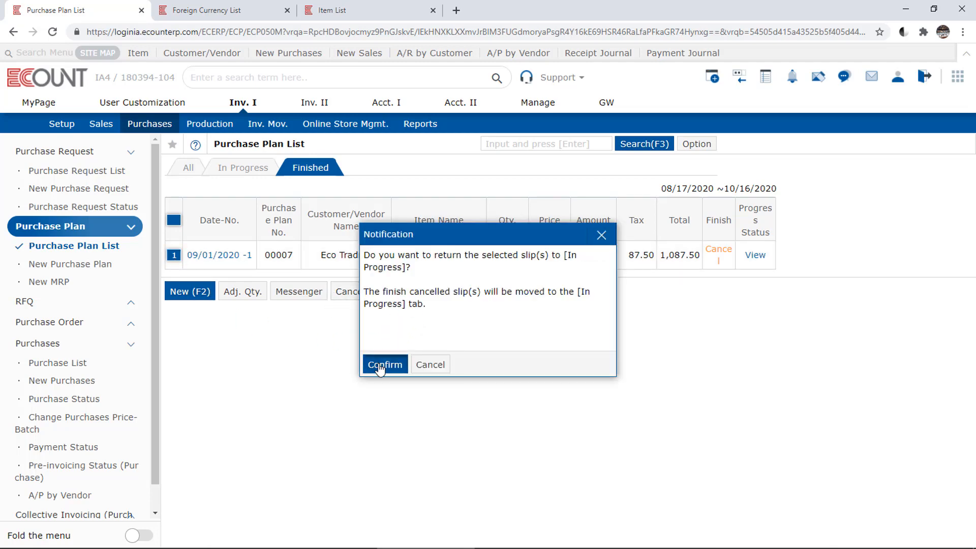
# View the purchase order linked to the in-progress 09/01/2020 -1 Salt plan.
pyautogui.click(243, 171)
pyautogui.scroll(-2, 757, 346)
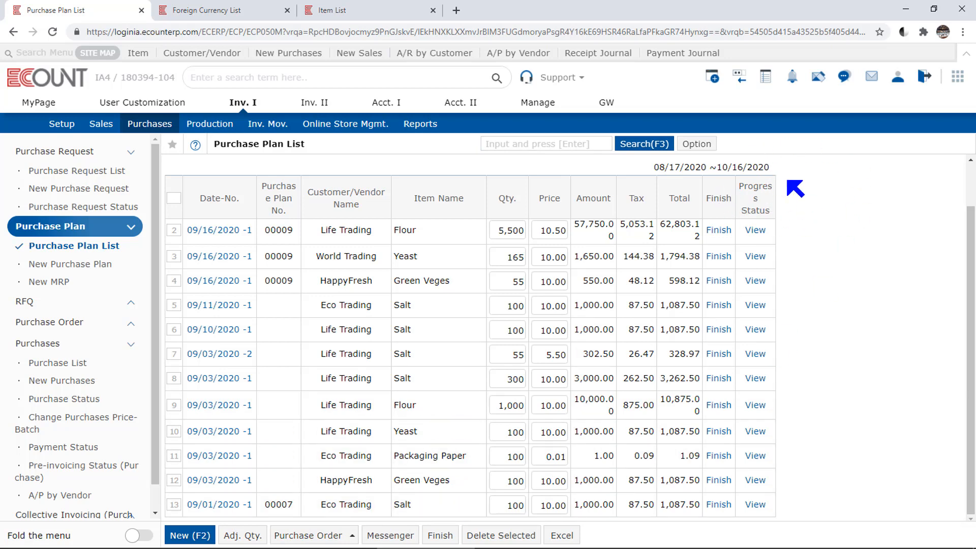
pyautogui.click(755, 506)
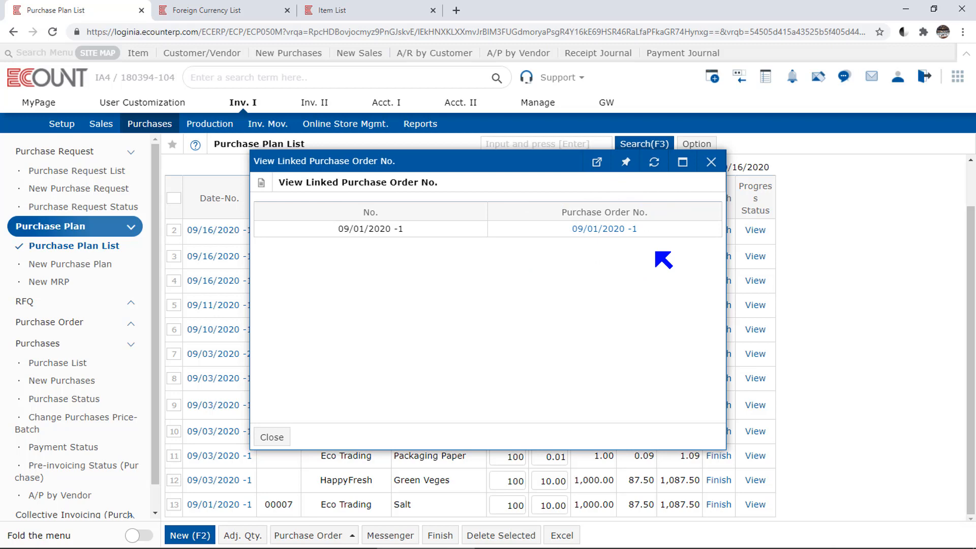
pyautogui.click(711, 162)
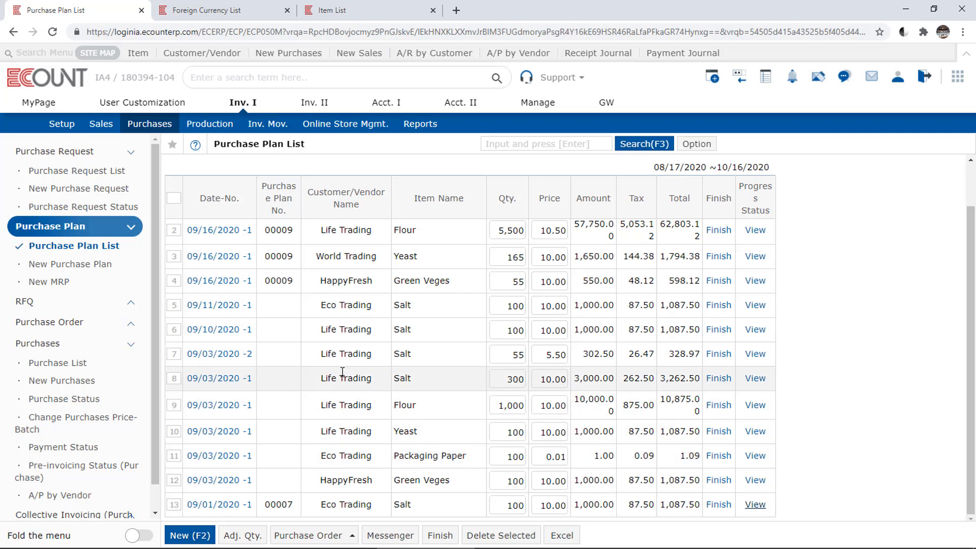
# Open quantity adjustment for all five 09/03/2020 -1 purchase plan lines, from Salt through Green Veges.
pyautogui.click(179, 385)
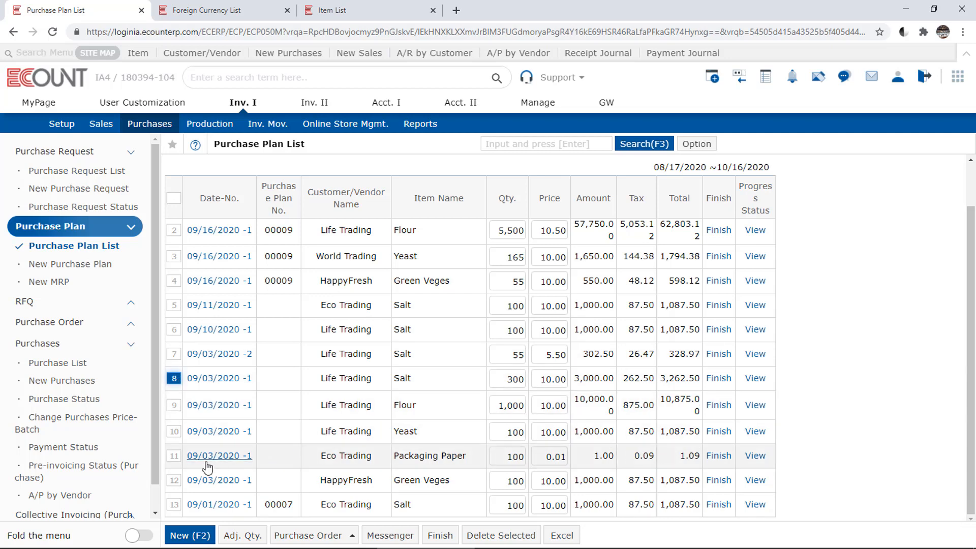
pyautogui.keyDown('shift'); pyautogui.click(175, 480); pyautogui.keyUp('shift')
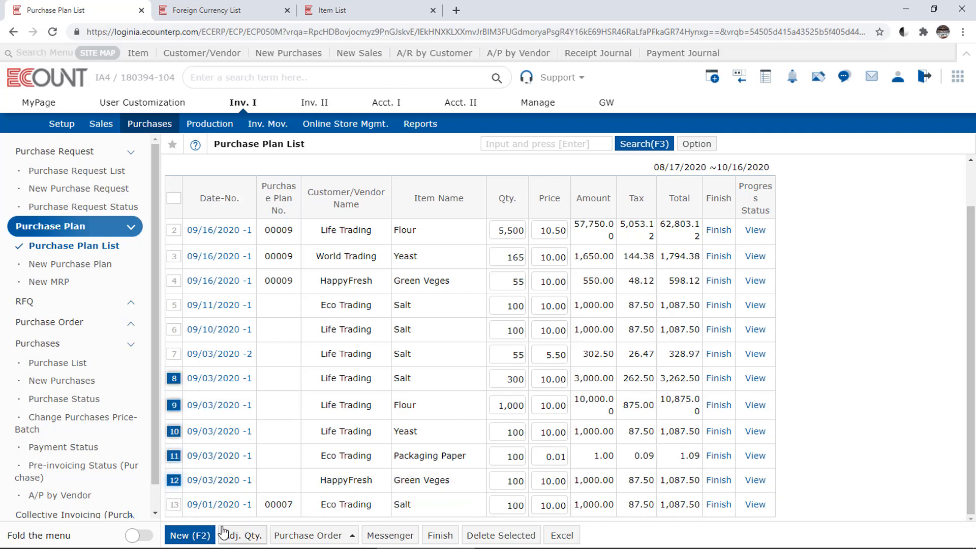
pyautogui.click(259, 537)
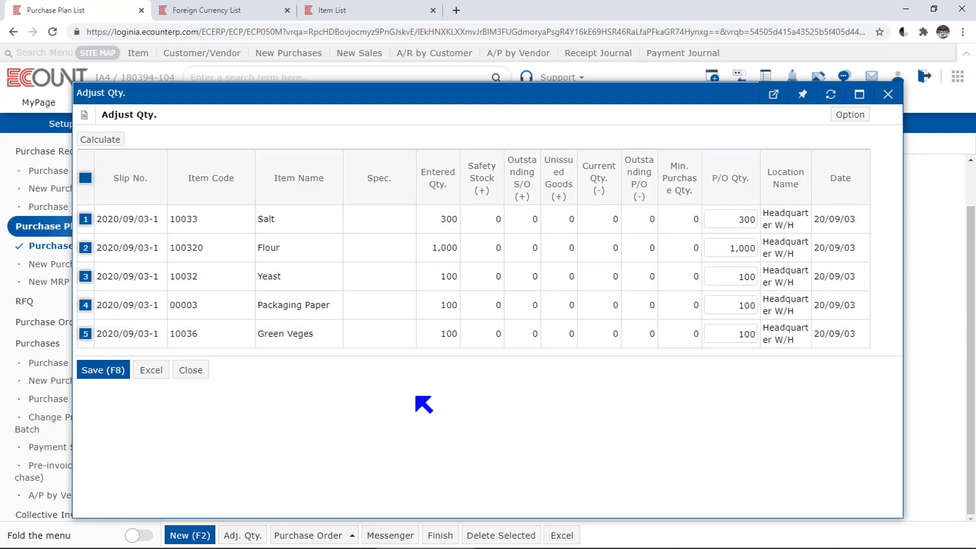
# Open the calculation formula and limit its purchase plan quantity factors to Current Qty. only.
pyautogui.click(94, 140)
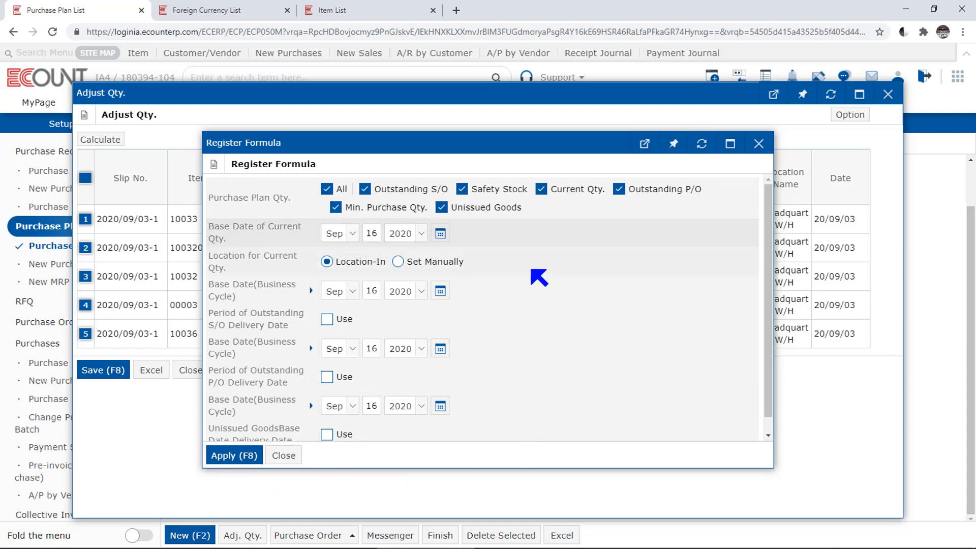
pyautogui.click(327, 190)
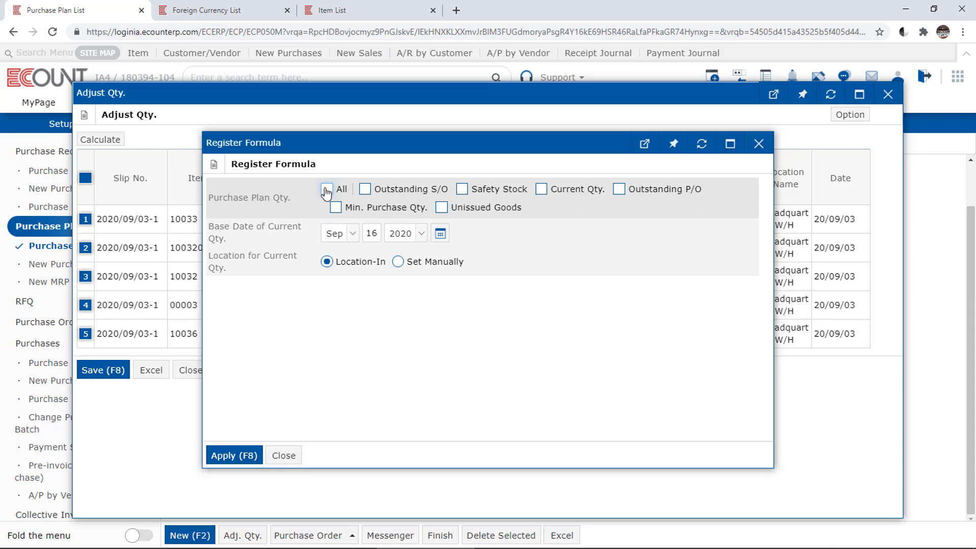
pyautogui.click(577, 189)
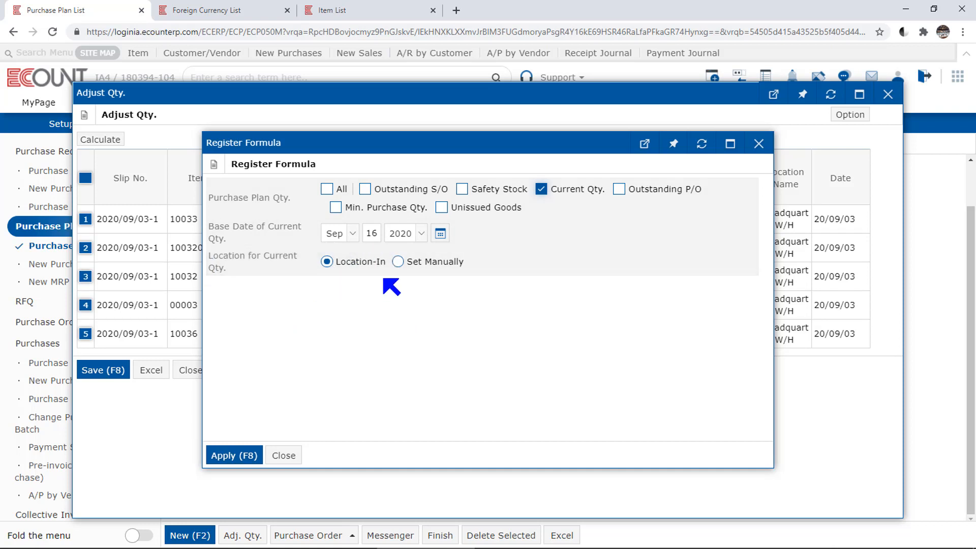
# Try setting the current quantity location manually to all listed locations, then clear them and return to Location-In.
pyautogui.click(438, 267)
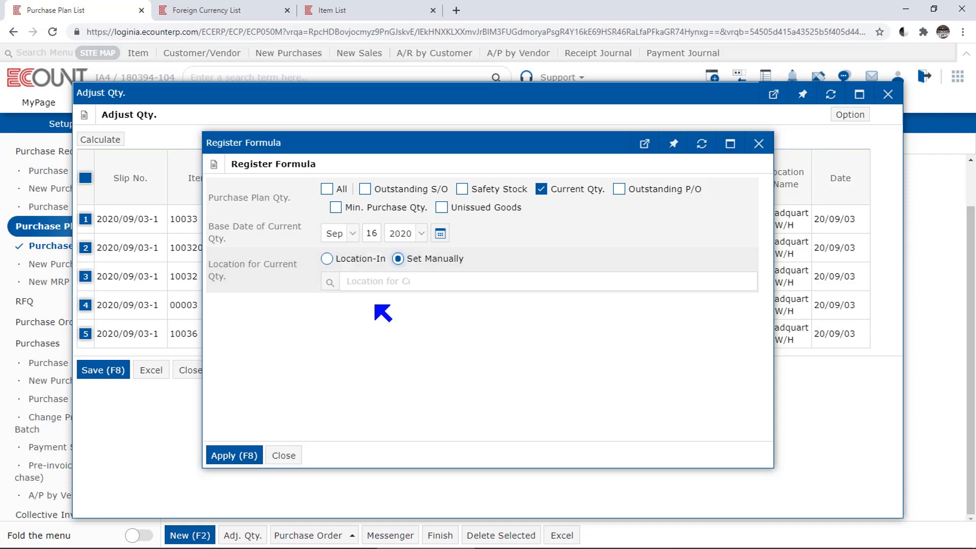
pyautogui.click(330, 283)
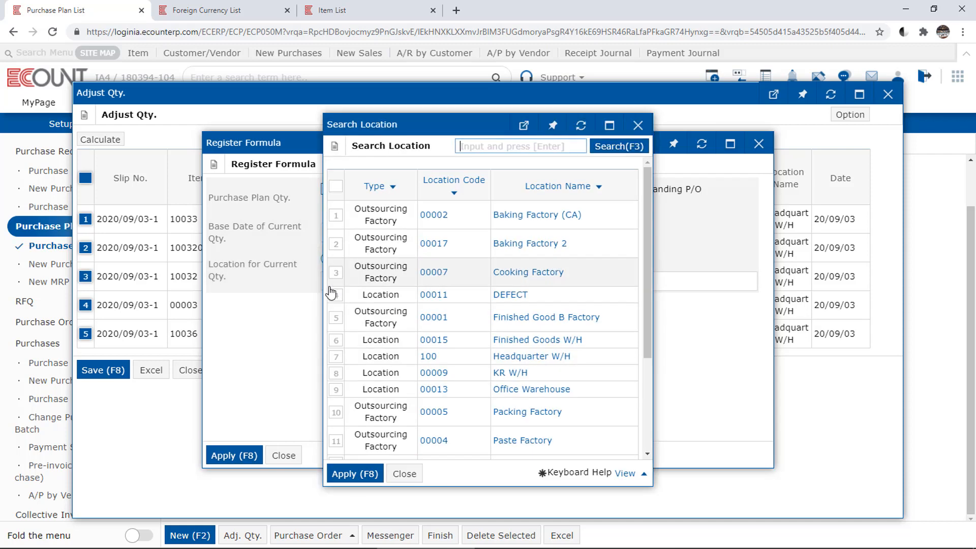
pyautogui.click(335, 186)
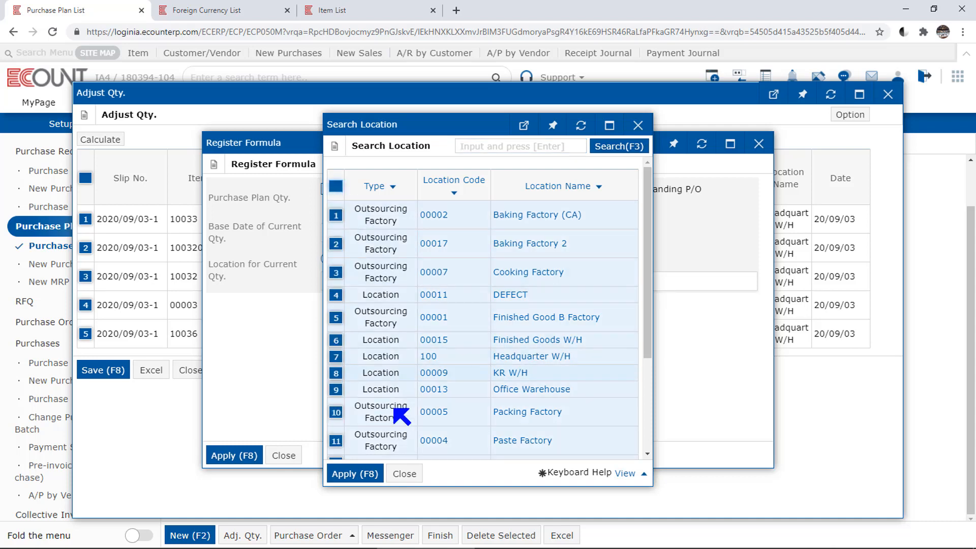
pyautogui.click(356, 474)
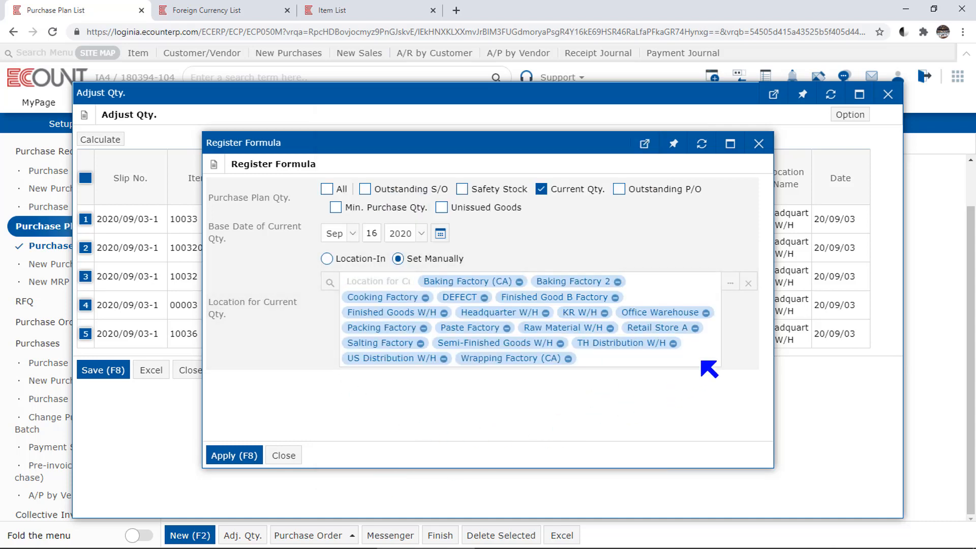
pyautogui.click(747, 284)
pyautogui.click(346, 262)
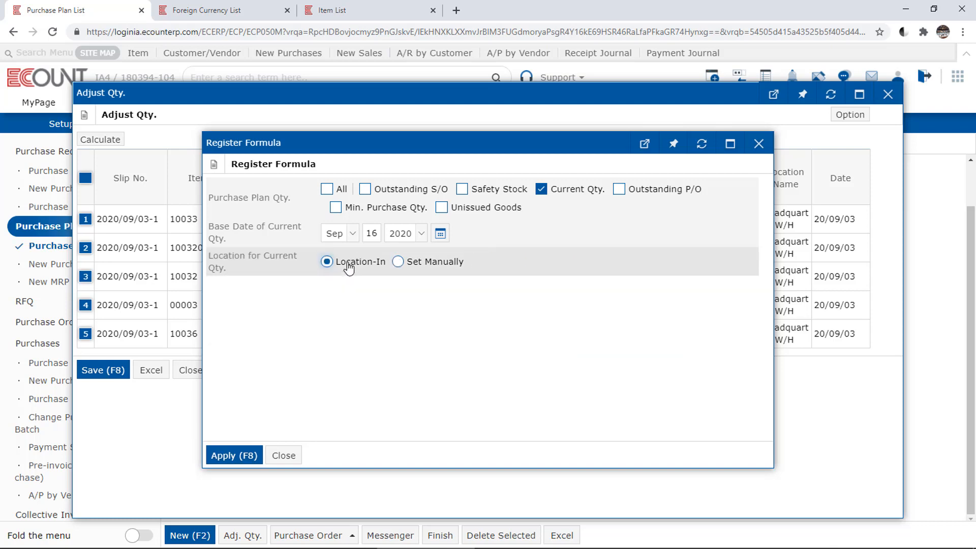
# Calculate the order quantities from Current Qty., and recalculate them with Min. Purchase Qty. also included.
pyautogui.click(234, 456)
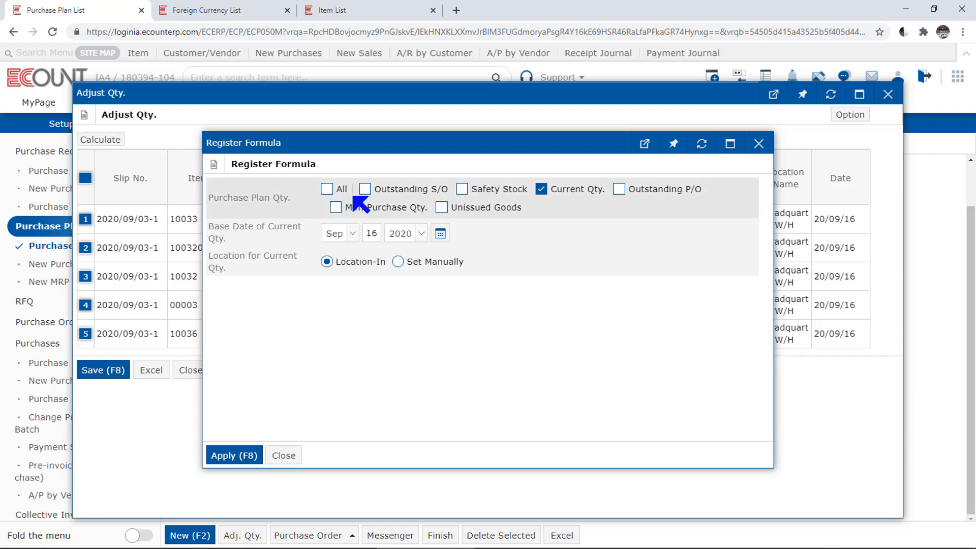
pyautogui.click(367, 209)
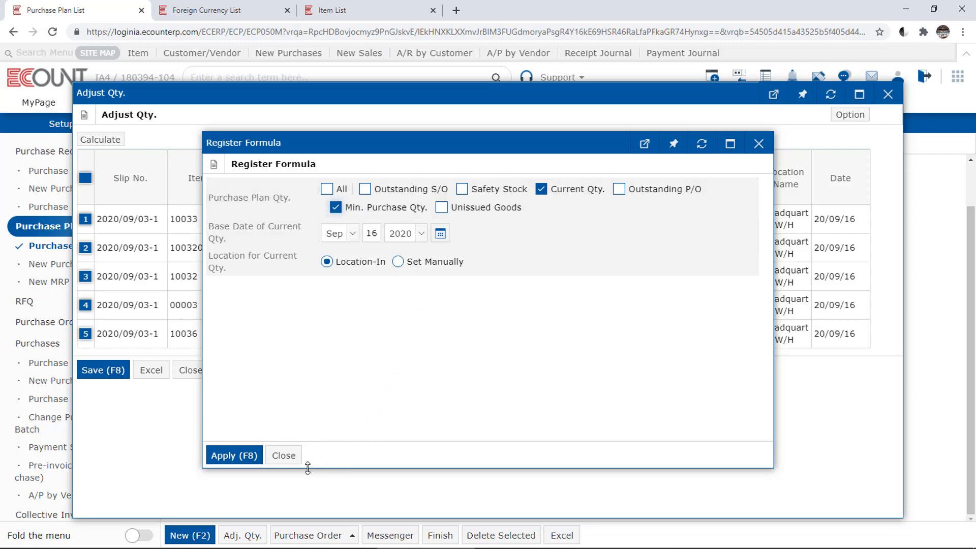
pyautogui.click(238, 455)
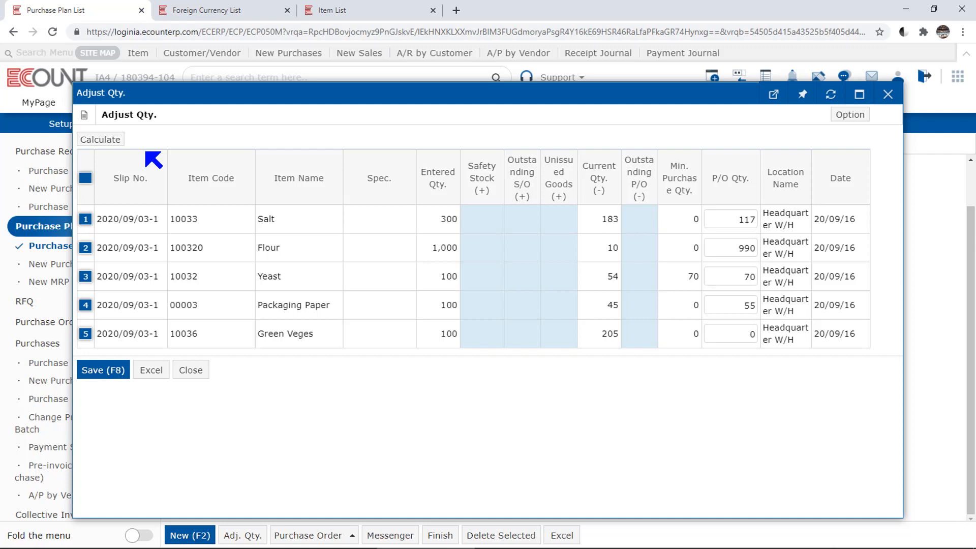
# Review the default calculation method options without changing them, and save the adjusted purchase plan quantities.
pyautogui.click(864, 120)
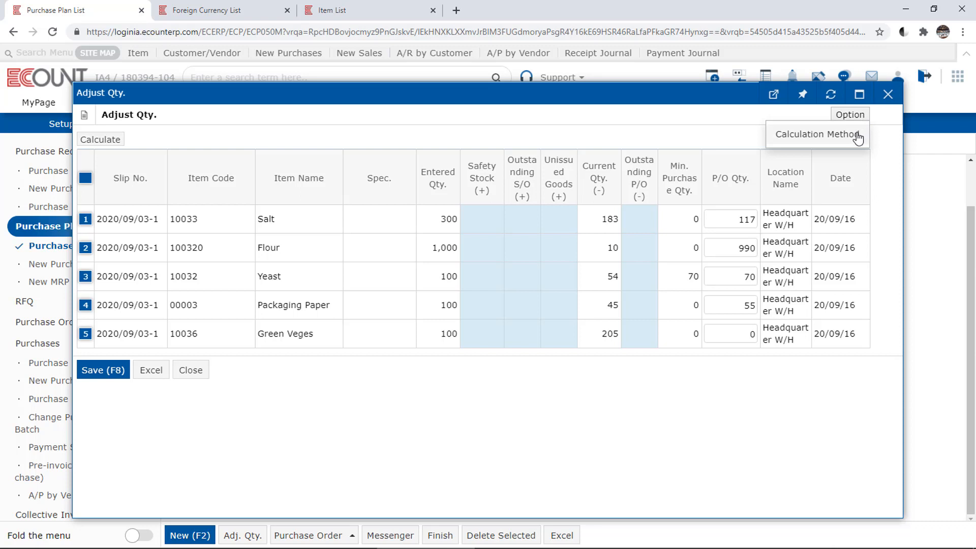
pyautogui.click(857, 134)
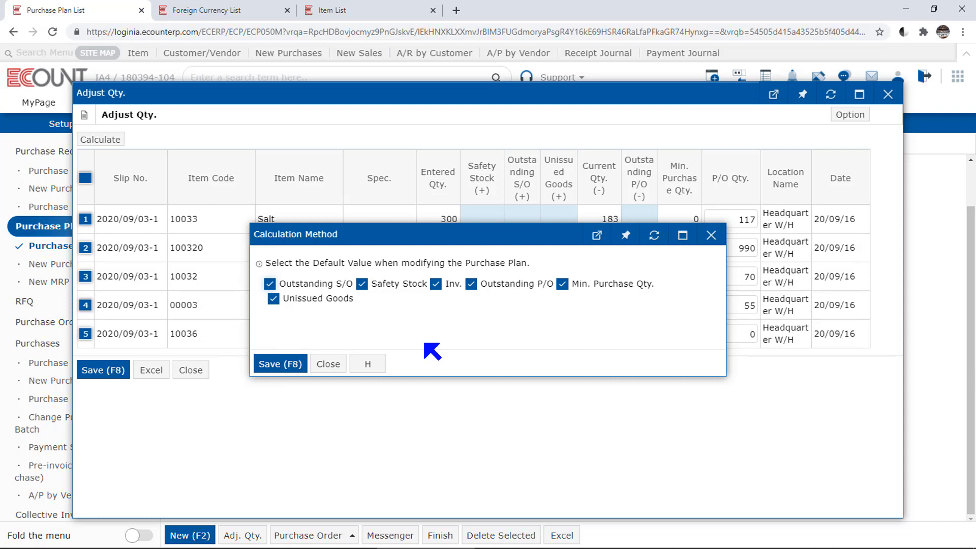
pyautogui.click(328, 364)
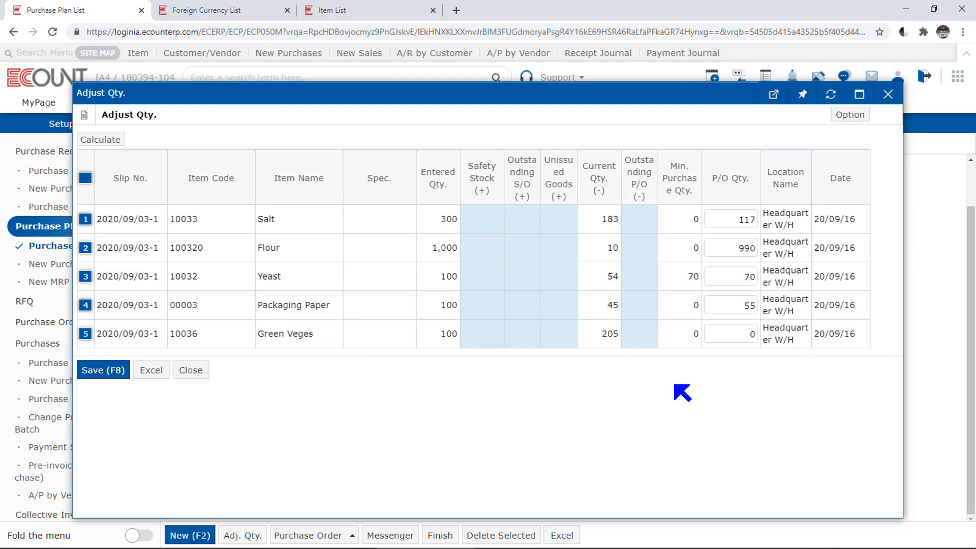
pyautogui.click(104, 371)
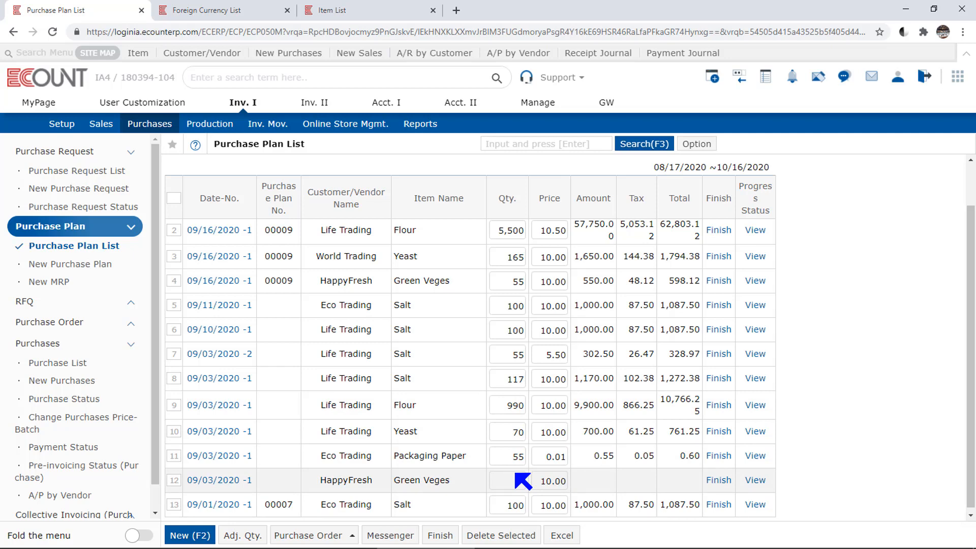
# Create a purchase order by line from the 09/03/2020 -2 and -1 Life Trading Salt plans, leaving them unfinished.
pyautogui.click(174, 355)
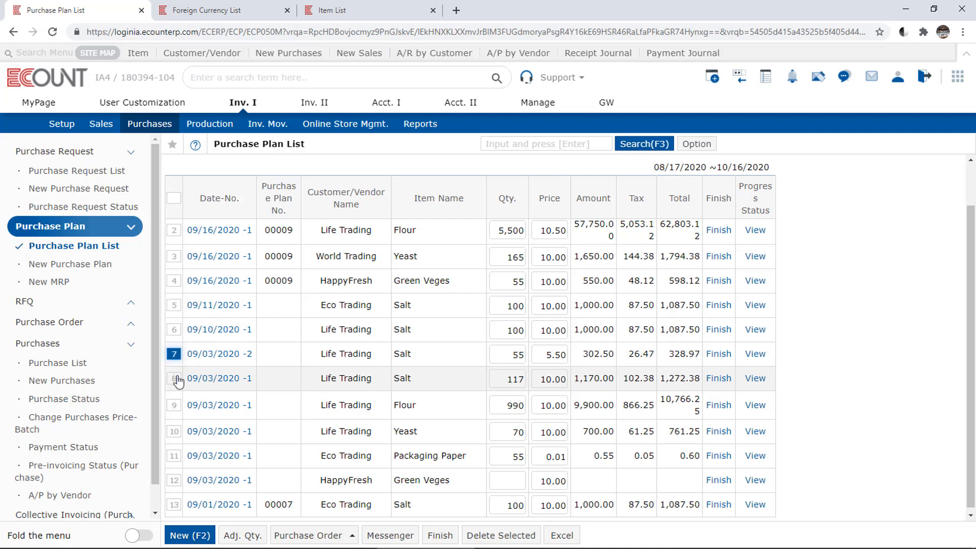
pyautogui.click(175, 379)
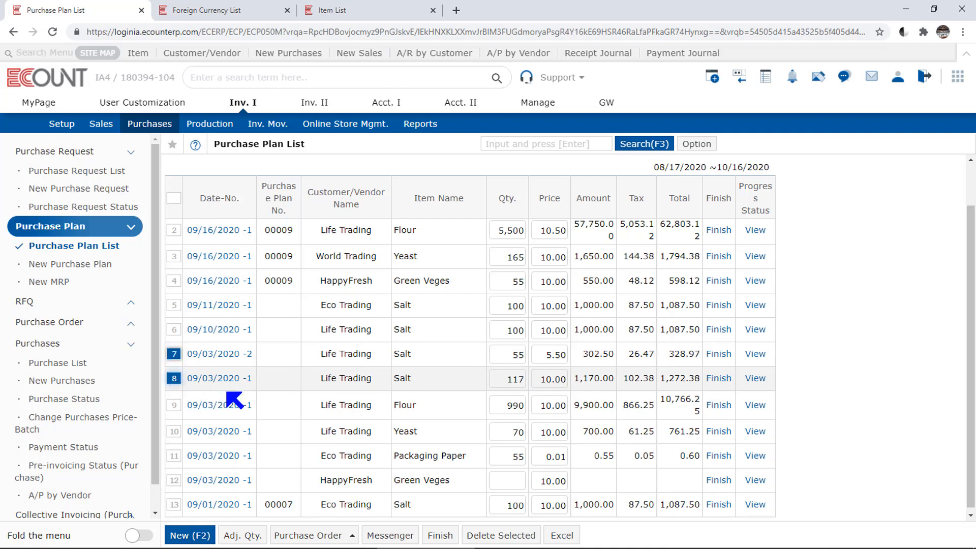
pyautogui.click(307, 535)
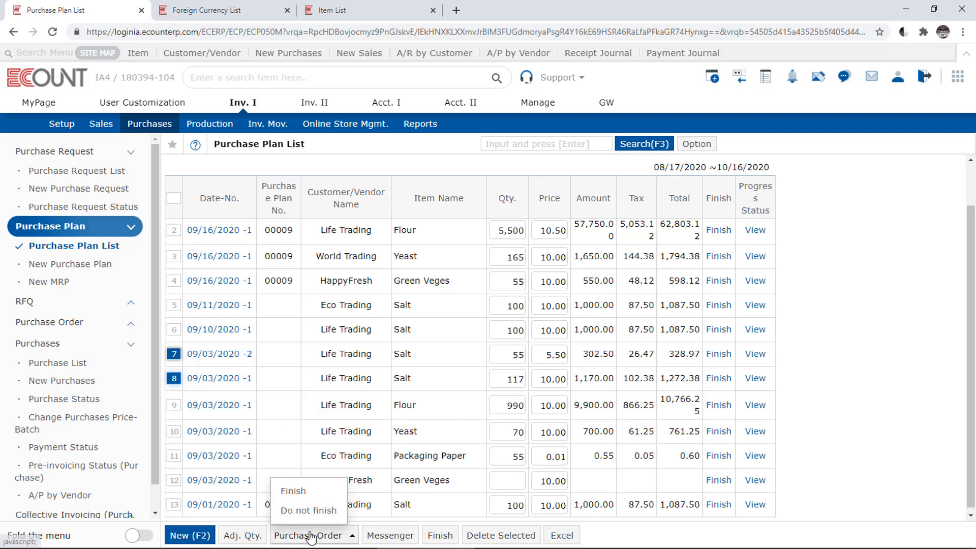
pyautogui.moveTo(320, 510)
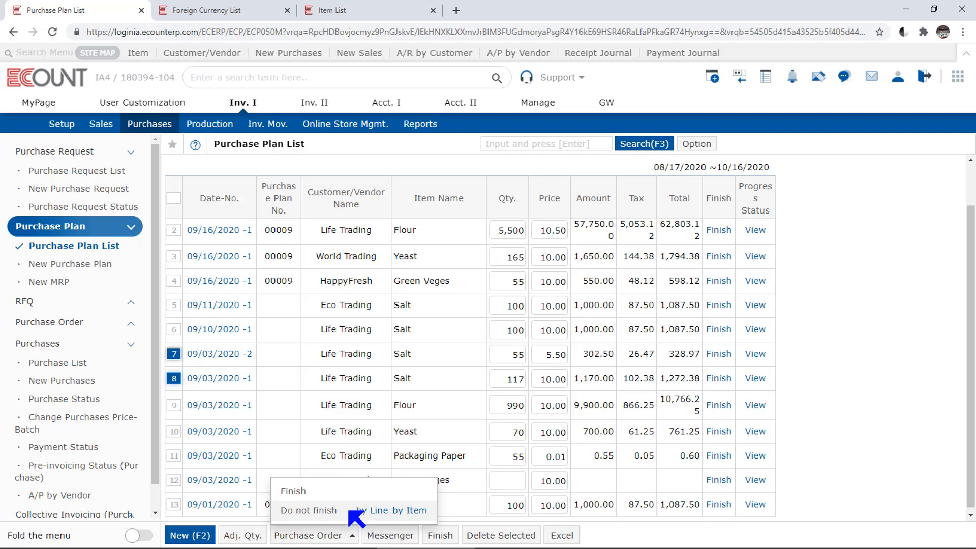
pyautogui.moveTo(338, 491)
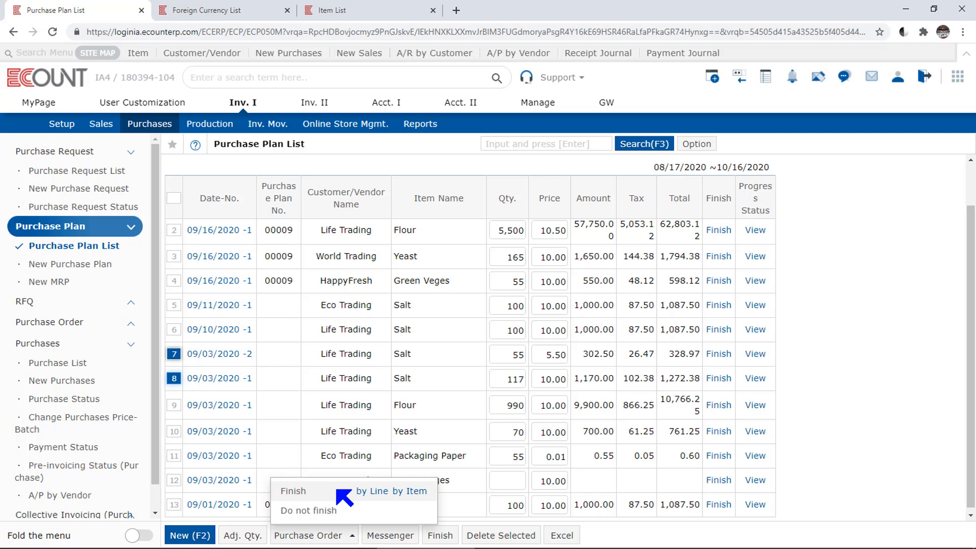
pyautogui.click(465, 400)
pyautogui.scroll(2, 464, 401)
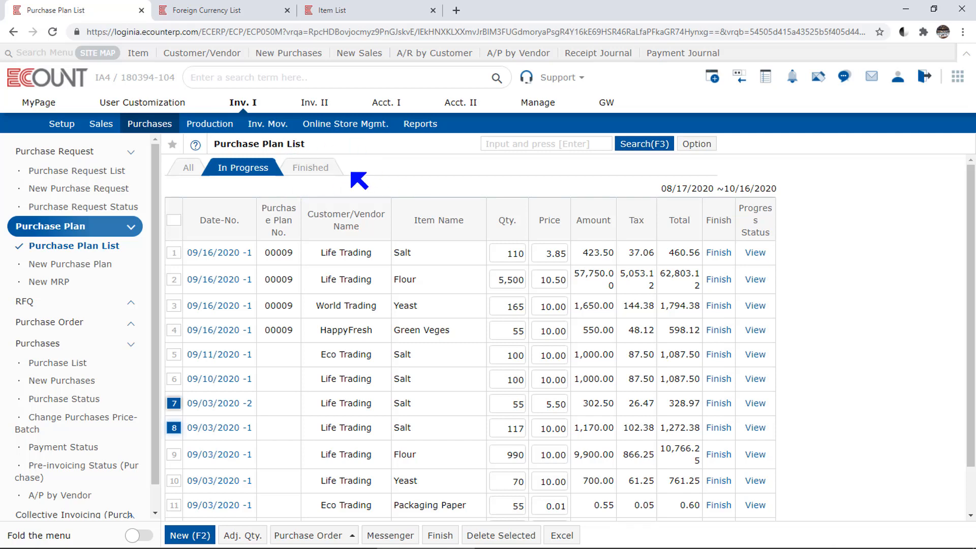
pyautogui.scroll(-1, 362, 204)
pyautogui.moveTo(330, 535)
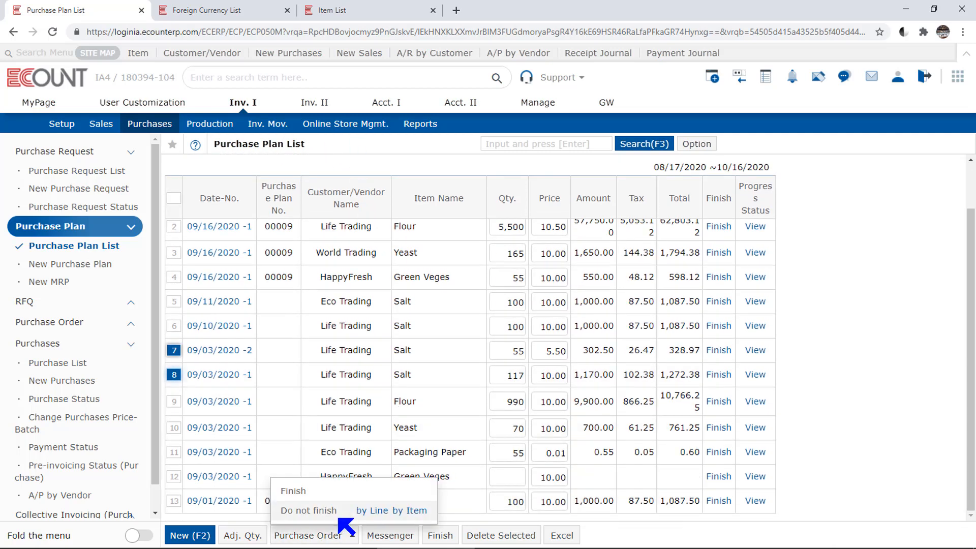
pyautogui.scroll(1, 414, 398)
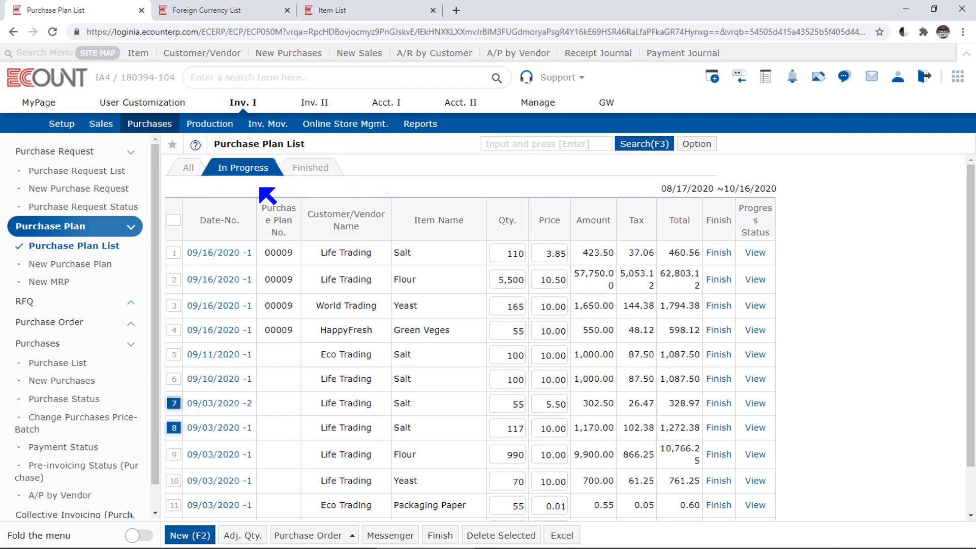
pyautogui.scroll(-1, 268, 195)
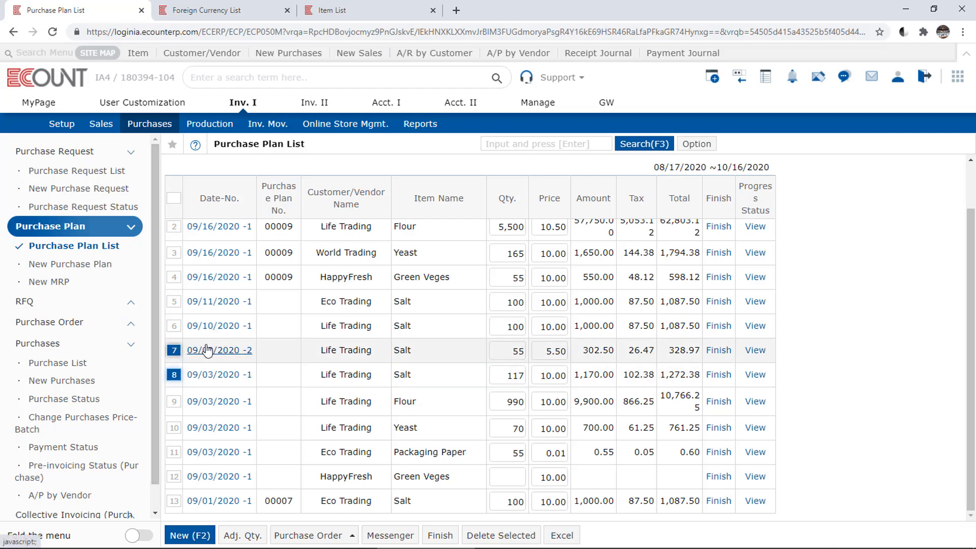
pyautogui.click(327, 536)
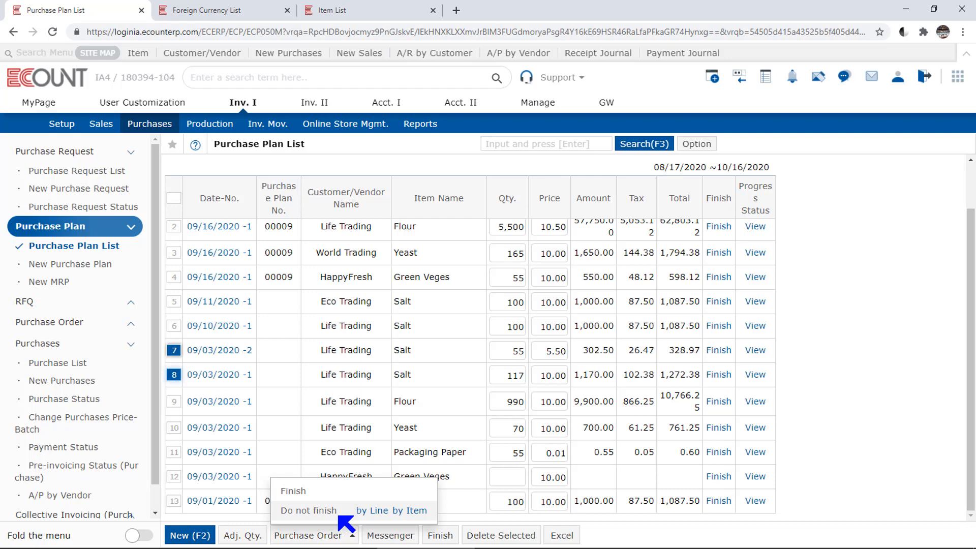
pyautogui.click(367, 511)
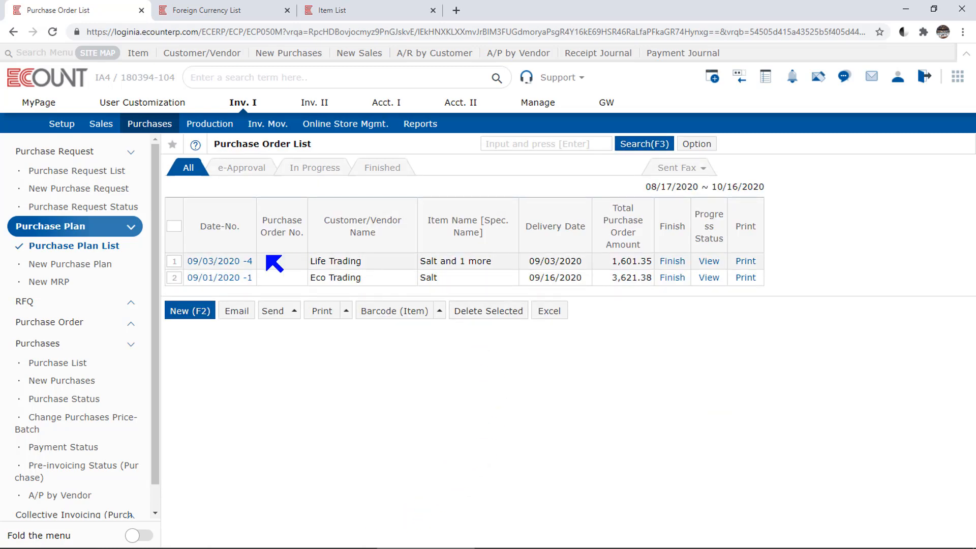
# Inspect the line items of the 09/03/2020 -4 Life Trading purchase order and return to the purchase plan list.
pyautogui.doubleClick(236, 263)
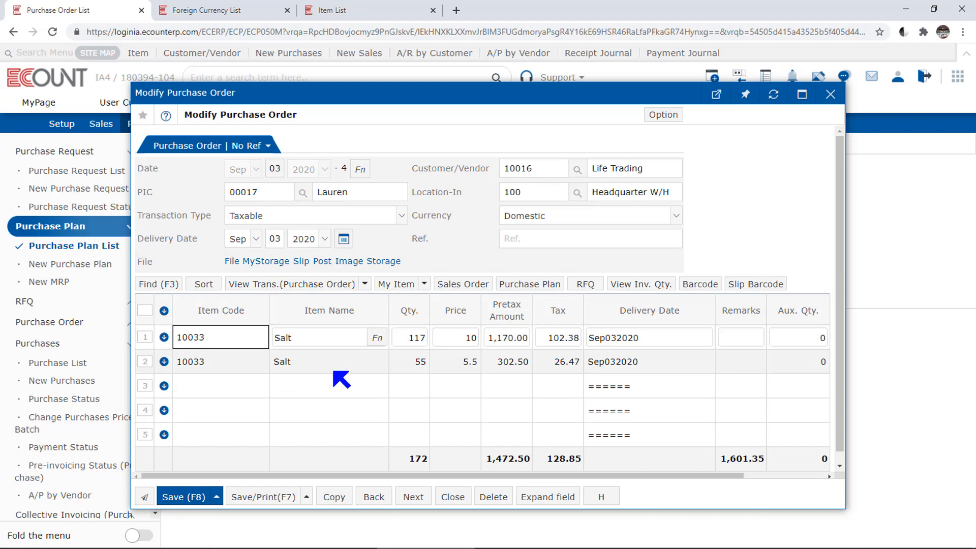
pyautogui.click(452, 496)
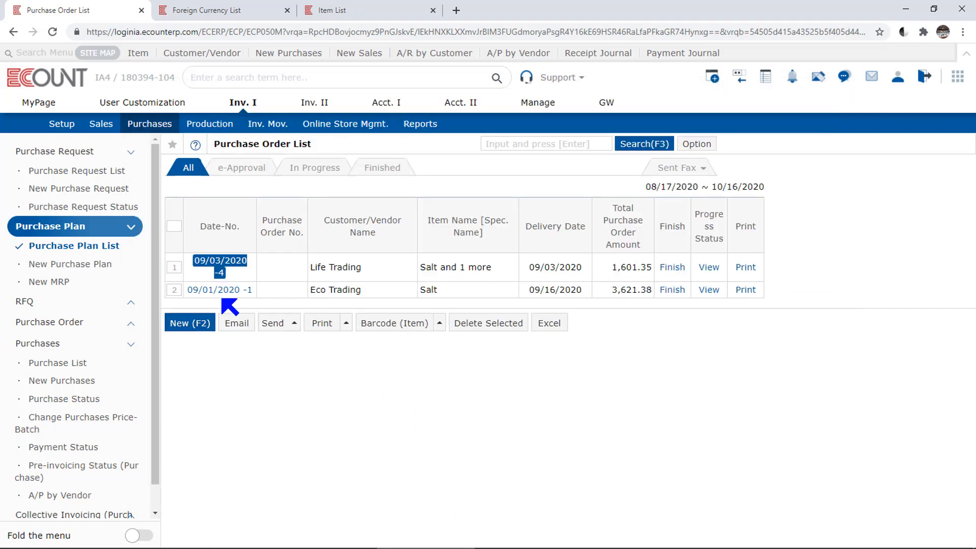
pyautogui.click(110, 249)
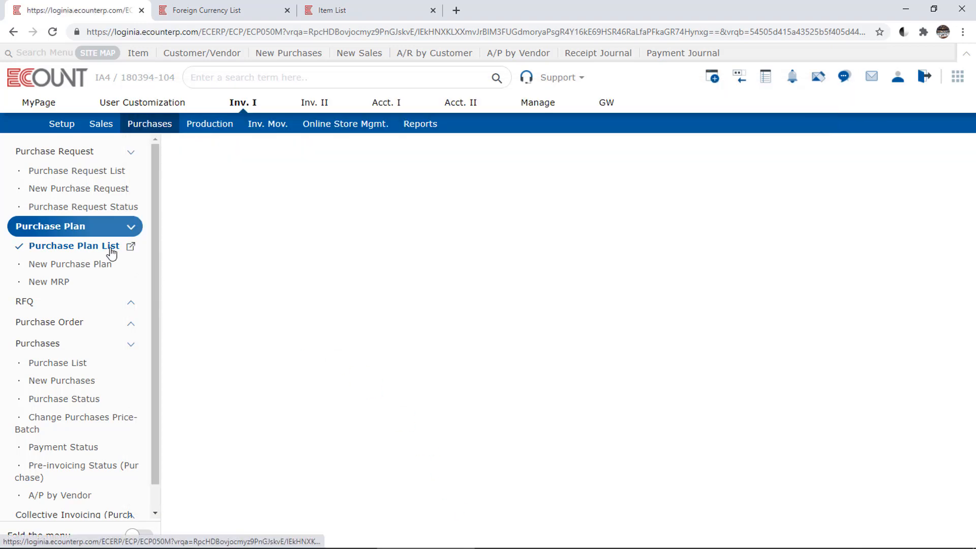
# Create a purchase order by item from the 09/03/2020 -2 and -1 Life Trading Salt plans, leaving the plans unfinished.
pyautogui.scroll(-2, 252, 356)
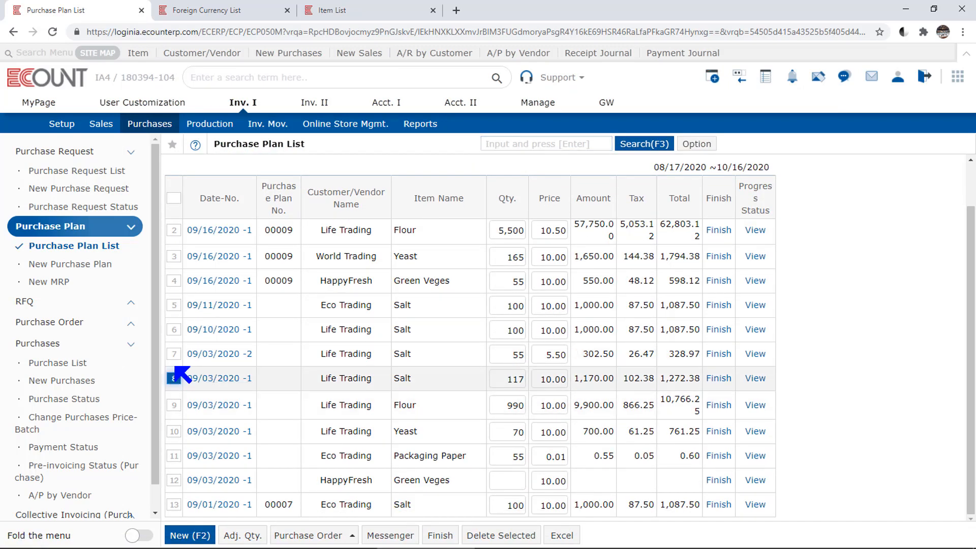
pyautogui.click(174, 379)
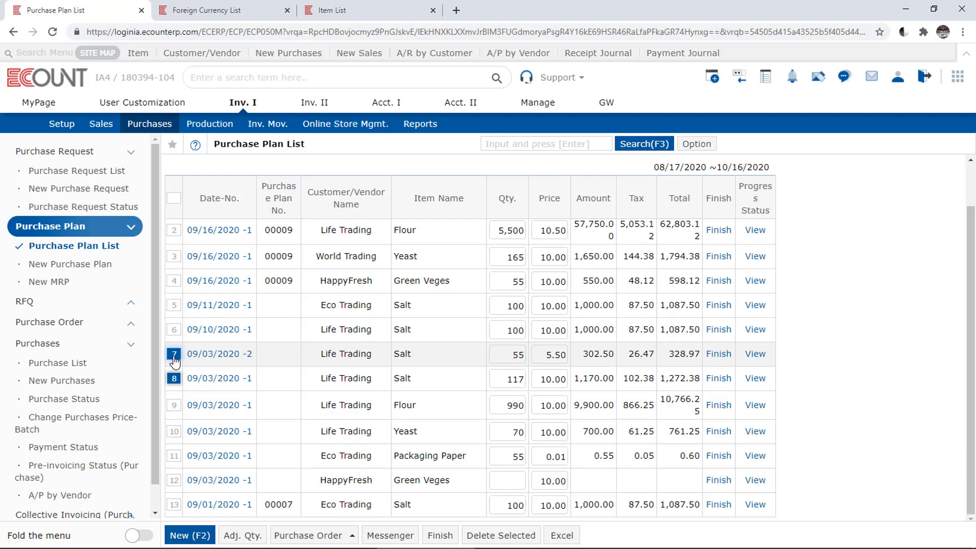
pyautogui.click(339, 537)
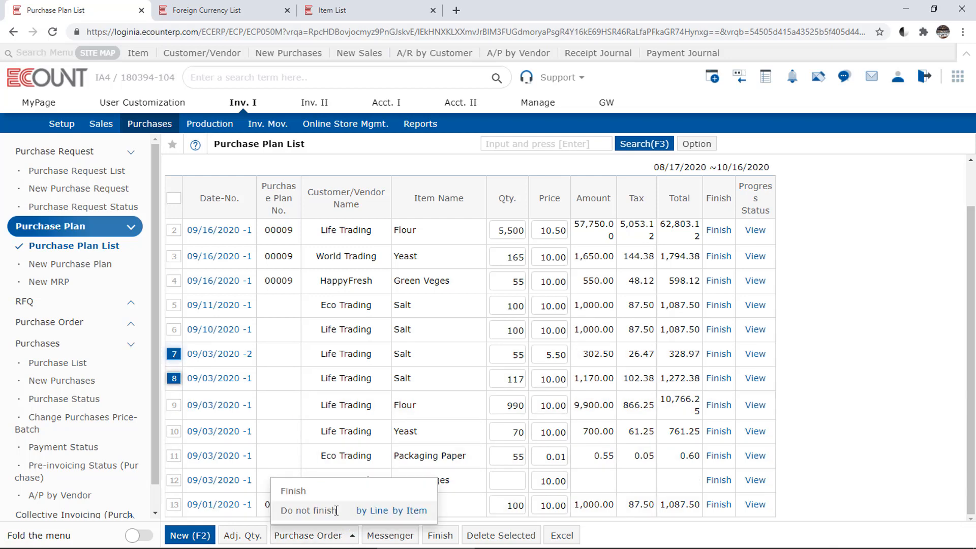
pyautogui.click(414, 511)
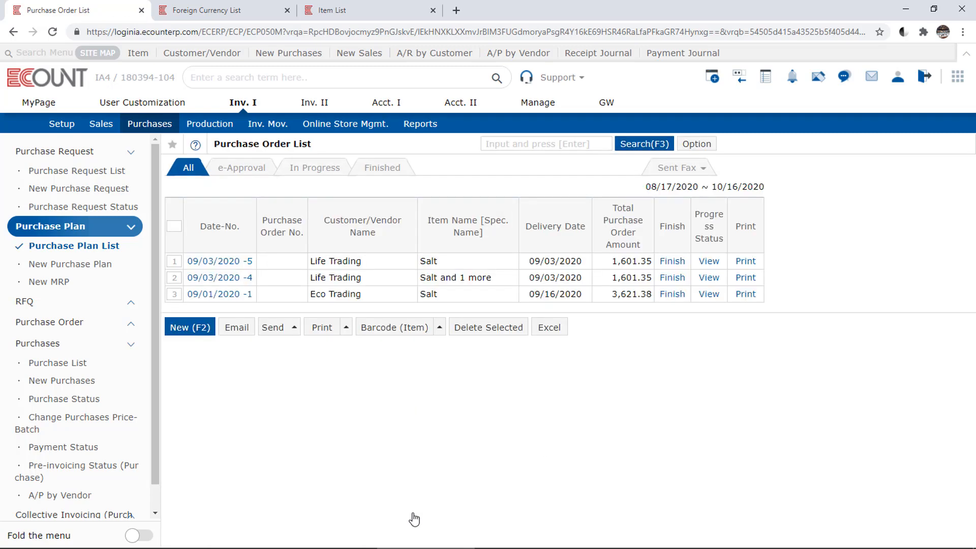
# Inspect the line item of the 09/03/2020 -5 Life Trading purchase order, close it and return to the purchase plan list.
pyautogui.click(241, 261)
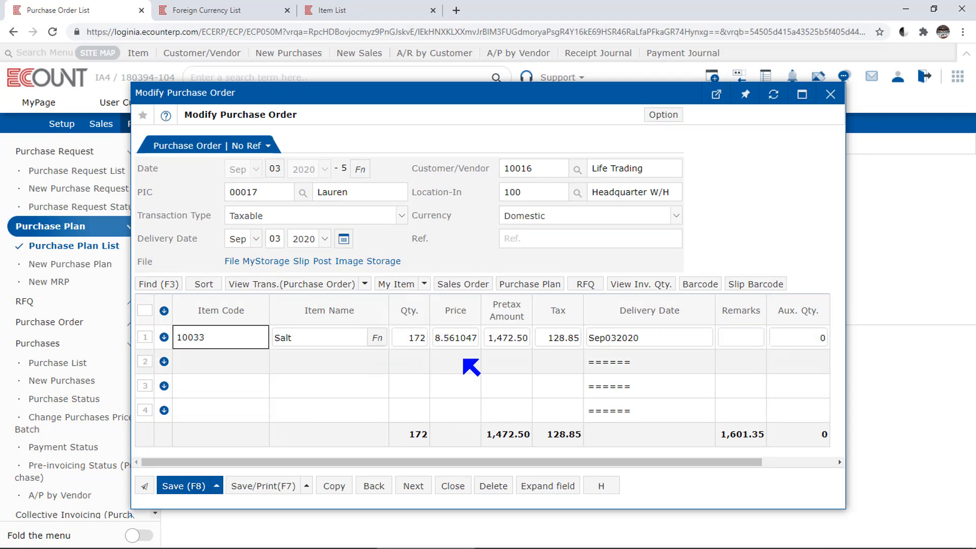
pyautogui.click(146, 338)
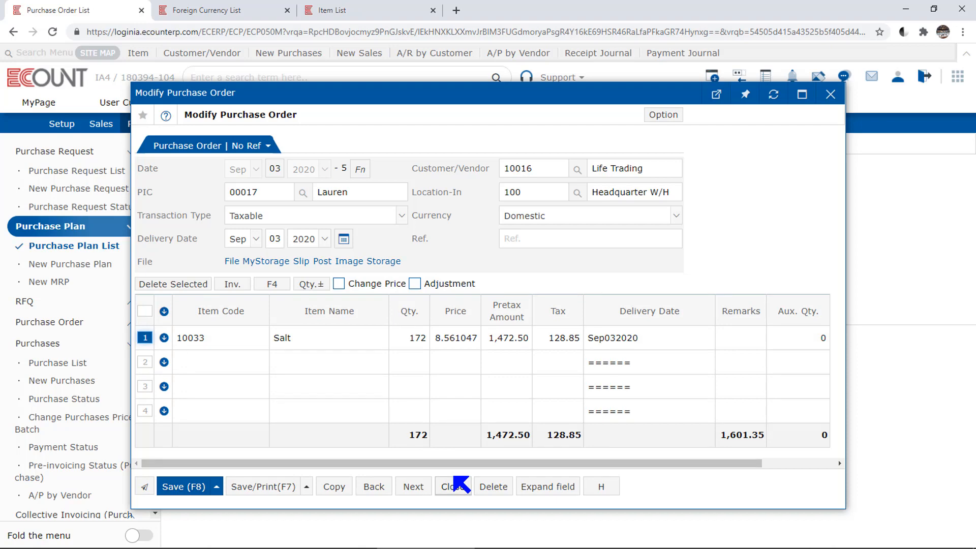
pyautogui.click(455, 483)
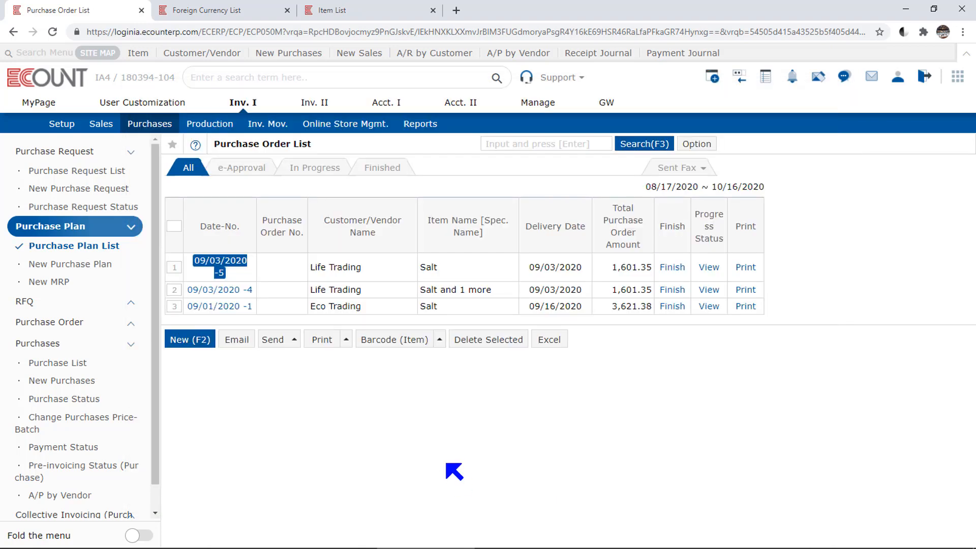
pyautogui.click(126, 252)
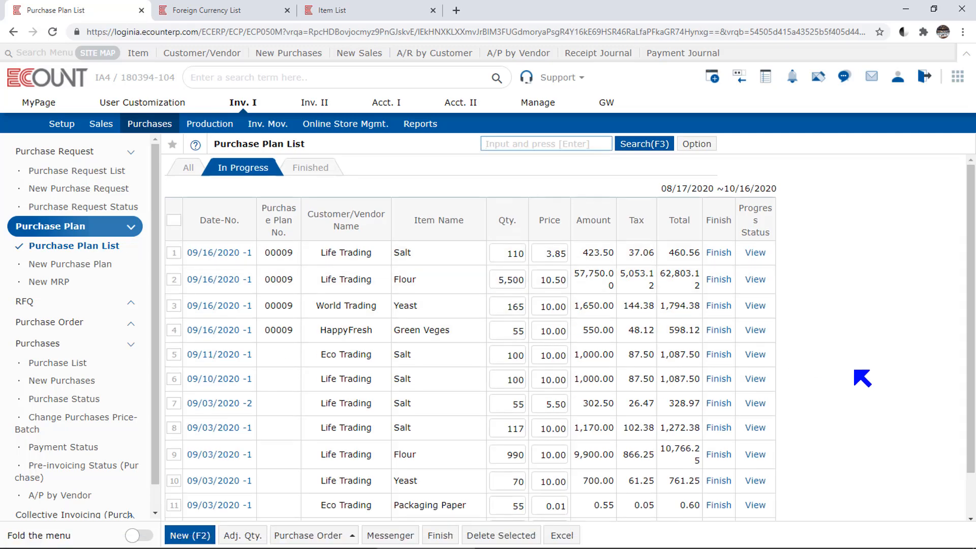
# Create separate purchase orders by customer/vendor and delivery date from the 09/11/2020 -1 and 09/10/2020 -1 Salt plans, by line and without finishing them.
pyautogui.scroll(-1, 865, 378)
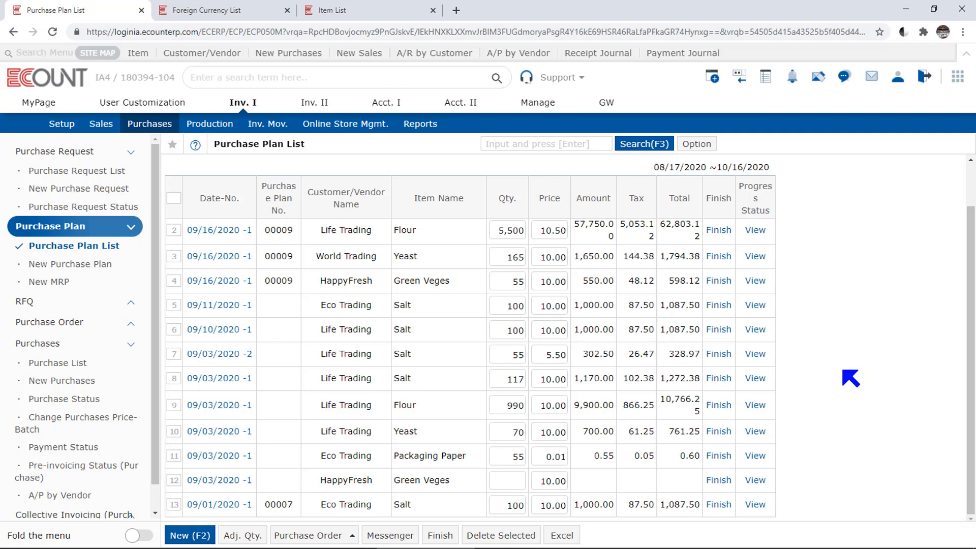
pyautogui.click(173, 357)
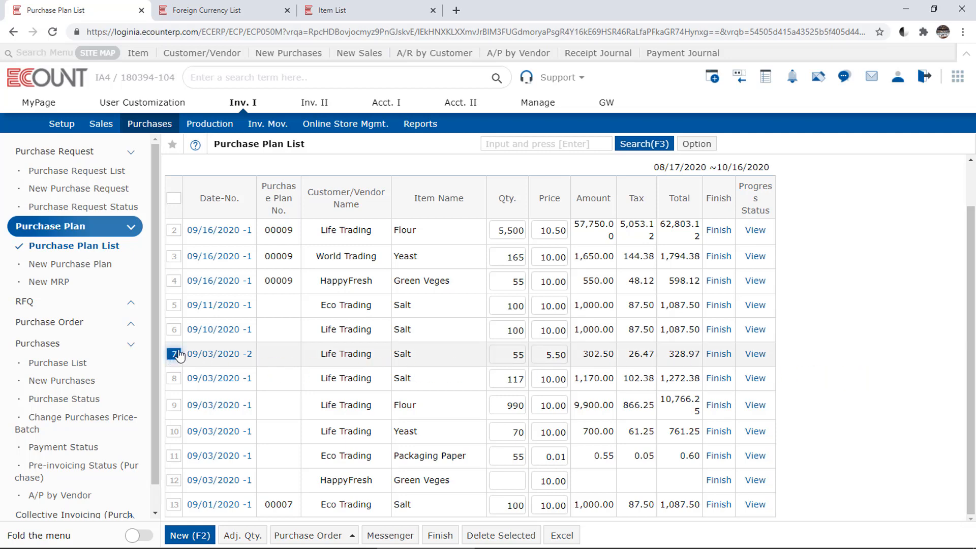
pyautogui.click(176, 335)
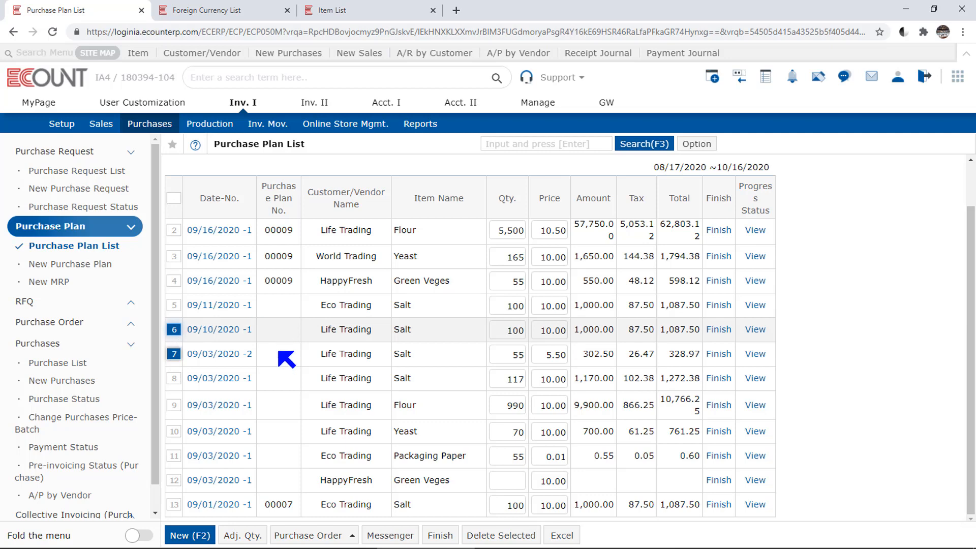
pyautogui.click(174, 354)
pyautogui.click(174, 305)
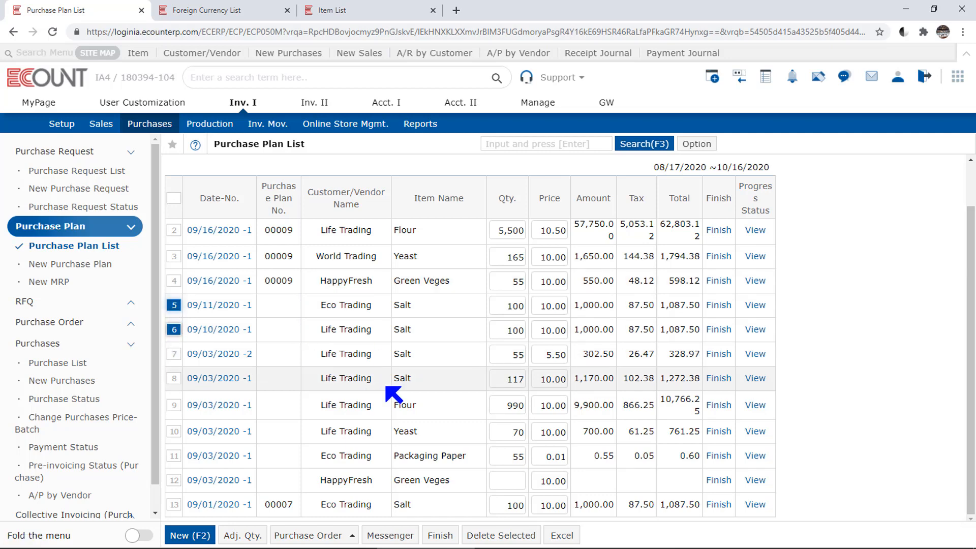
pyautogui.click(351, 533)
pyautogui.moveTo(336, 514)
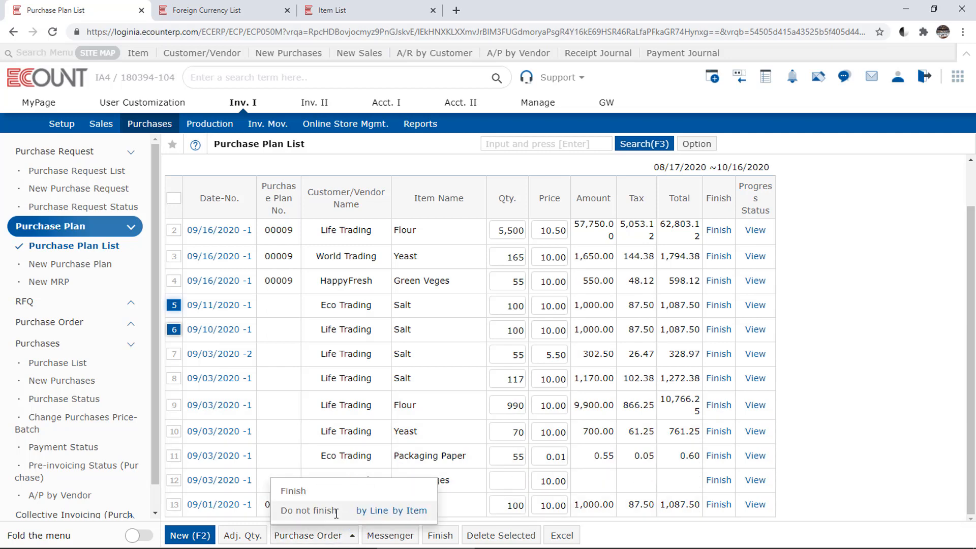
pyautogui.click(367, 511)
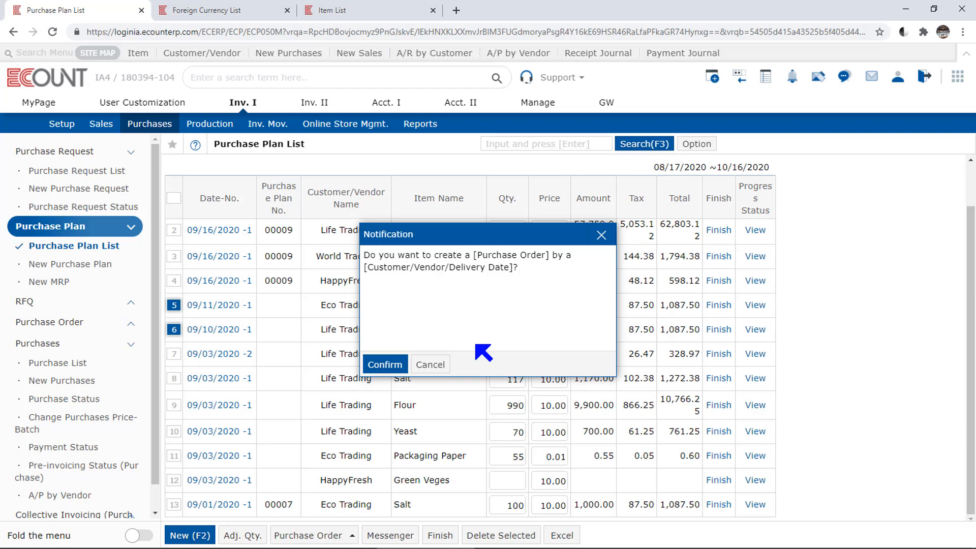
pyautogui.click(389, 371)
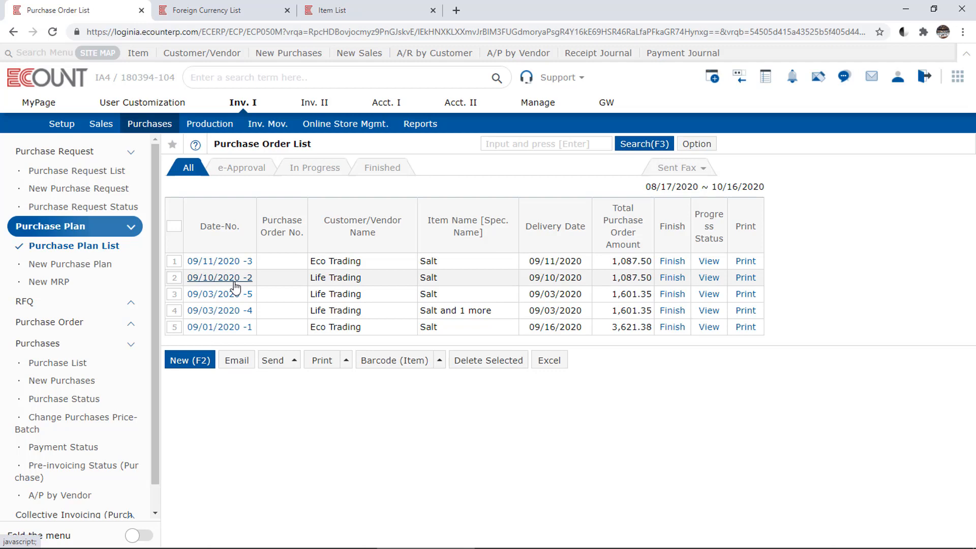
# Try combining the 09/11/2020 -1 and 09/10/2020 -1 Salt plans into one purchase order by line, declining the vendor split, and close it unsaved.
pyautogui.click(80, 246)
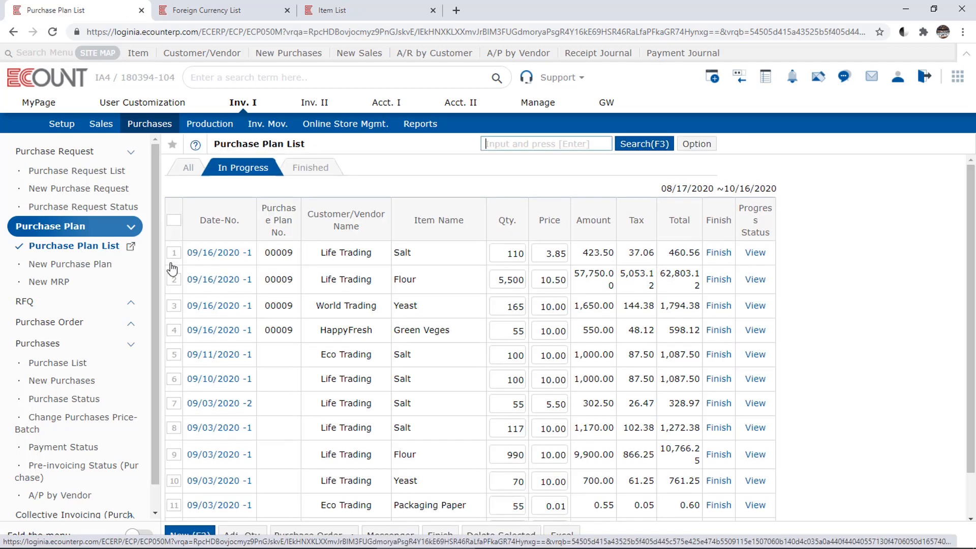
pyautogui.scroll(-1, 371, 331)
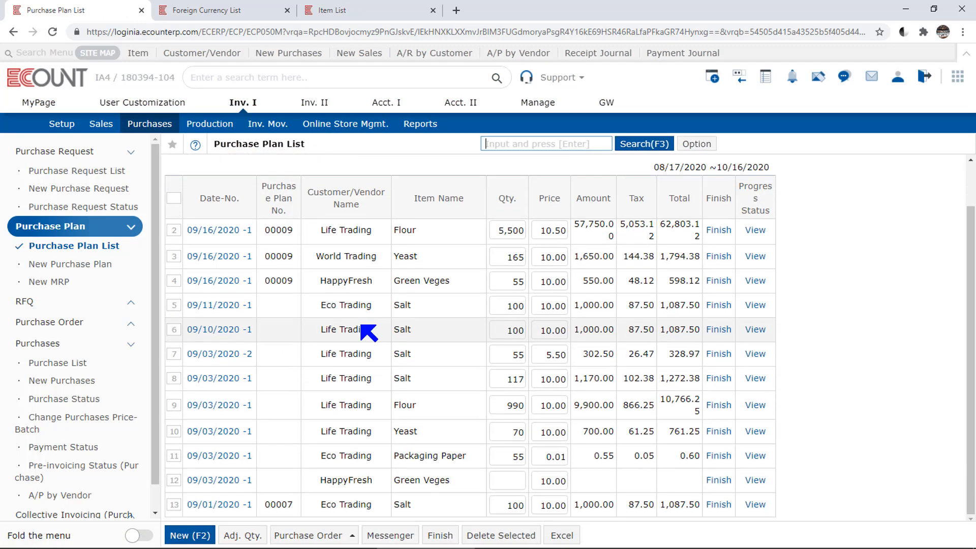
pyautogui.click(175, 307)
pyautogui.click(174, 330)
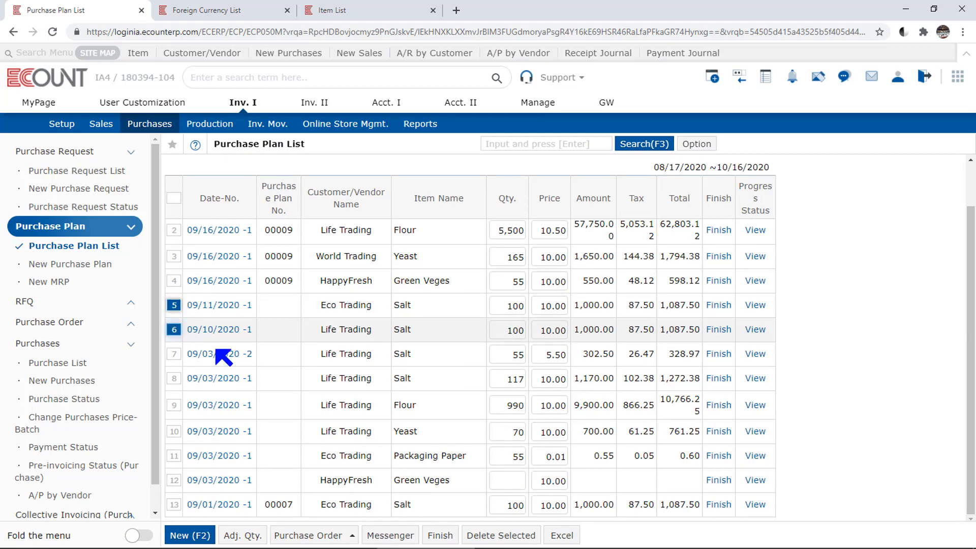
pyautogui.click(326, 535)
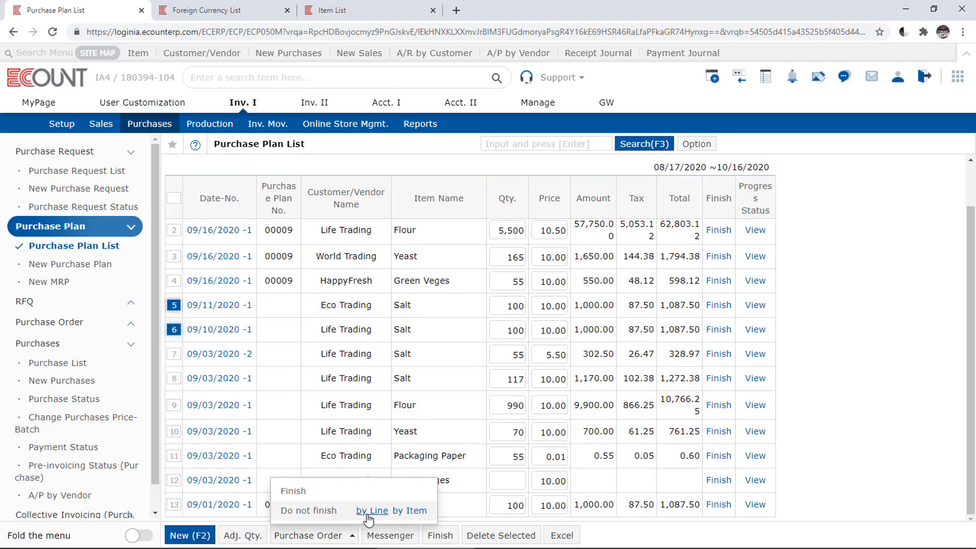
pyautogui.click(368, 513)
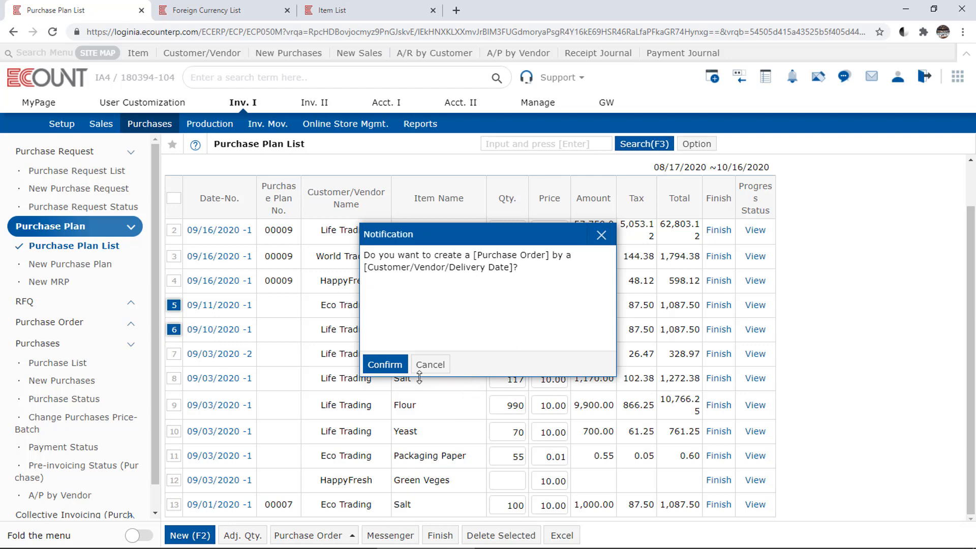
pyautogui.press('Return')
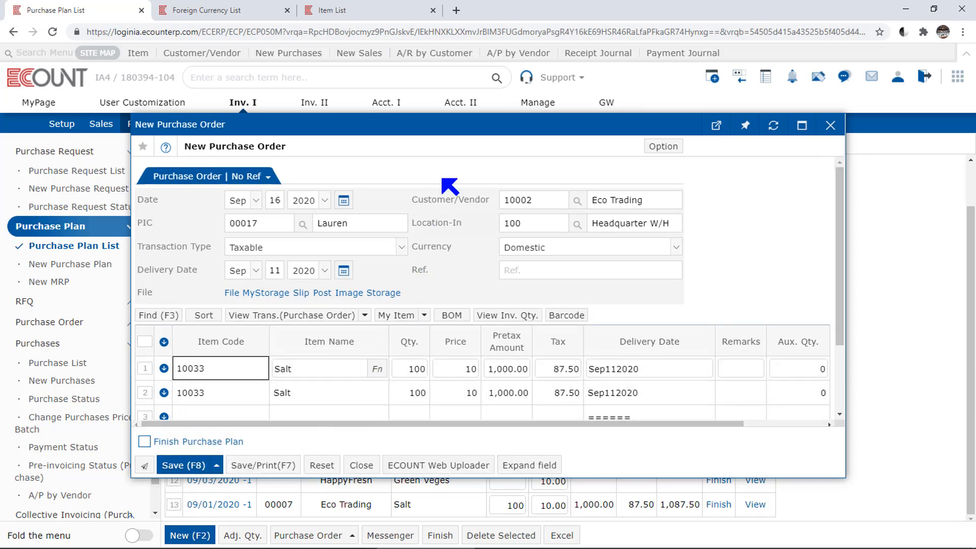
pyautogui.moveTo(448, 127); pyautogui.dragTo(506, 338)
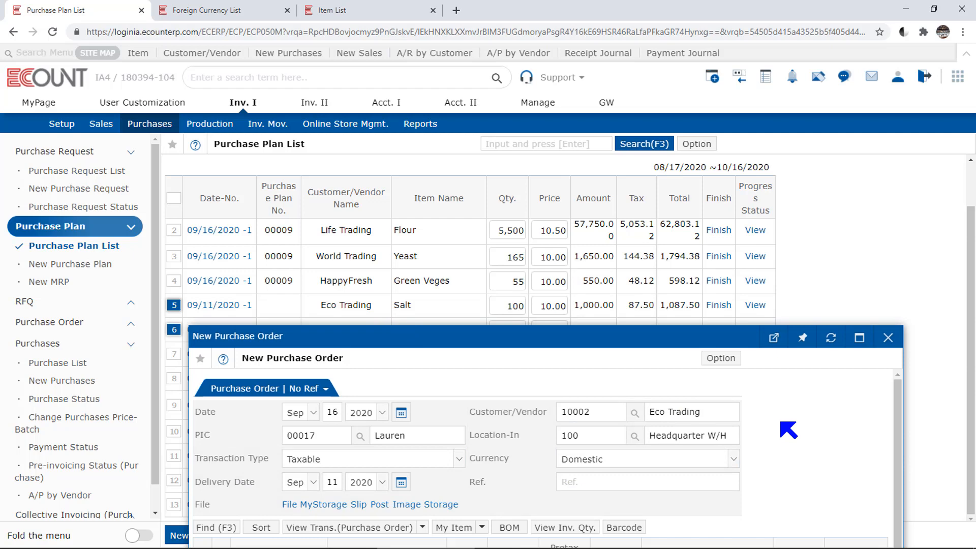
pyautogui.click(891, 341)
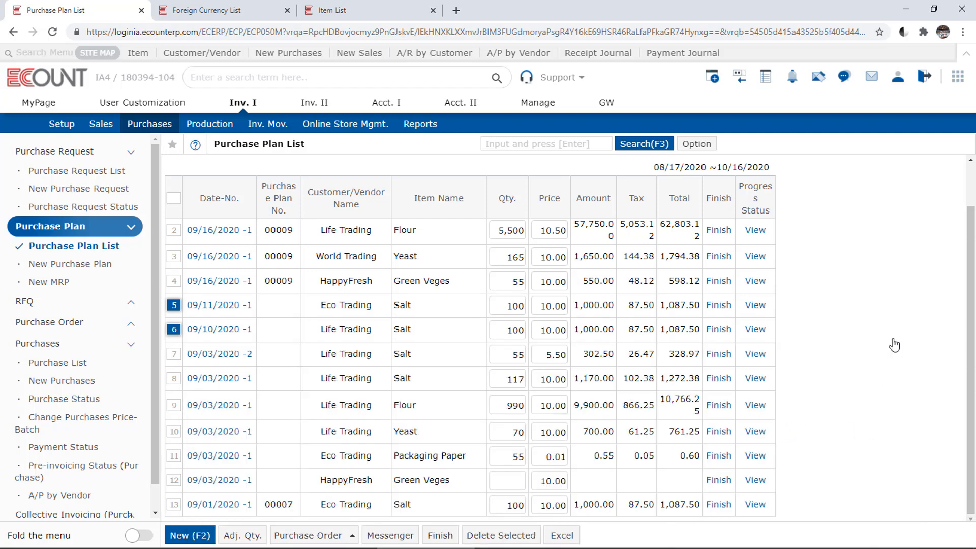
# Search the purchase plans by line, and repeat the search with the search type set to by Slip.
pyautogui.click(646, 148)
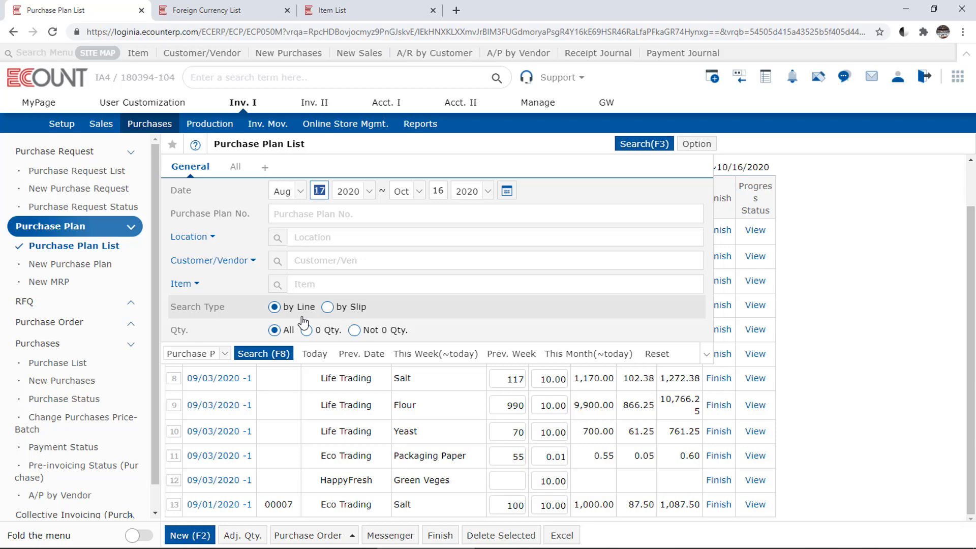
pyautogui.click(277, 355)
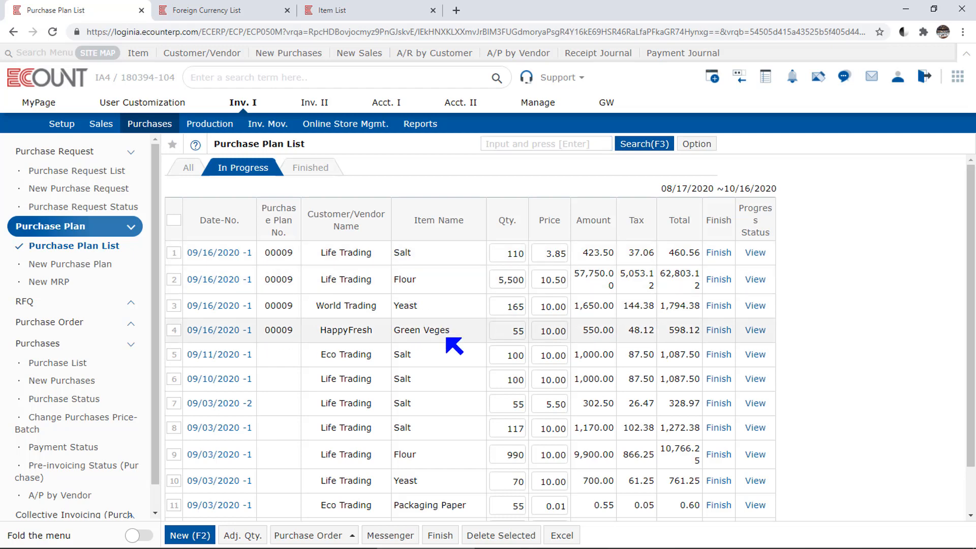
pyautogui.click(658, 150)
pyautogui.click(356, 308)
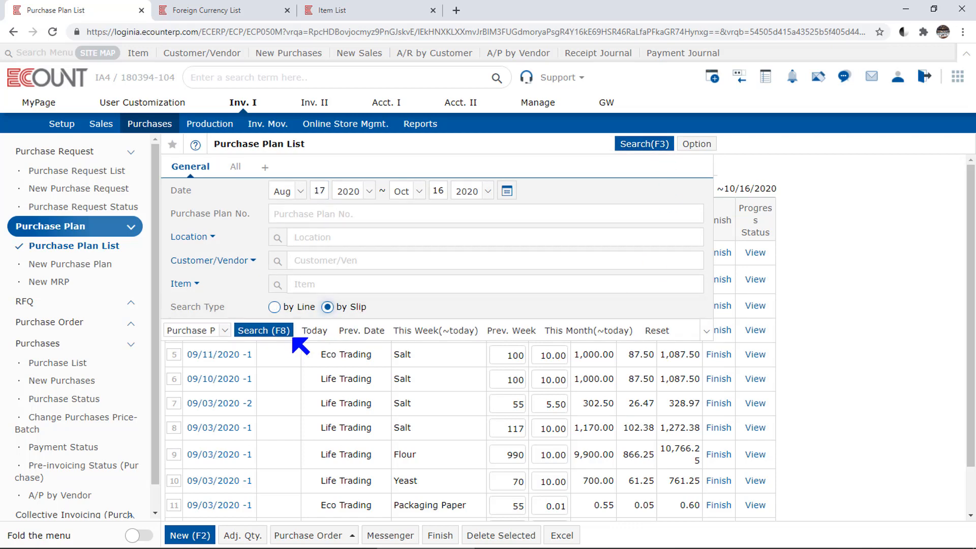
pyautogui.click(267, 335)
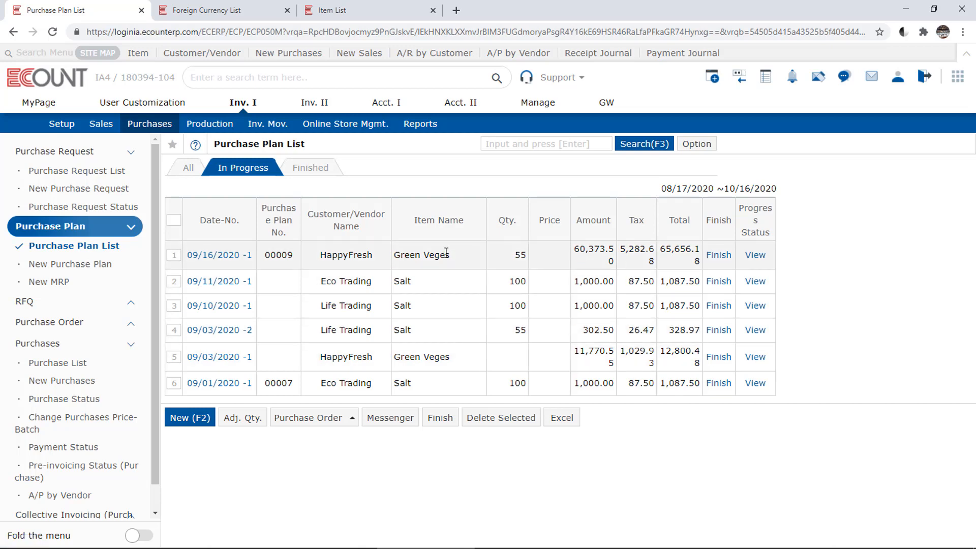
# Inspect the line items of the 09/16/2020 -1 purchase plan and close it unchanged.
pyautogui.click(225, 256)
pyautogui.click(260, 325)
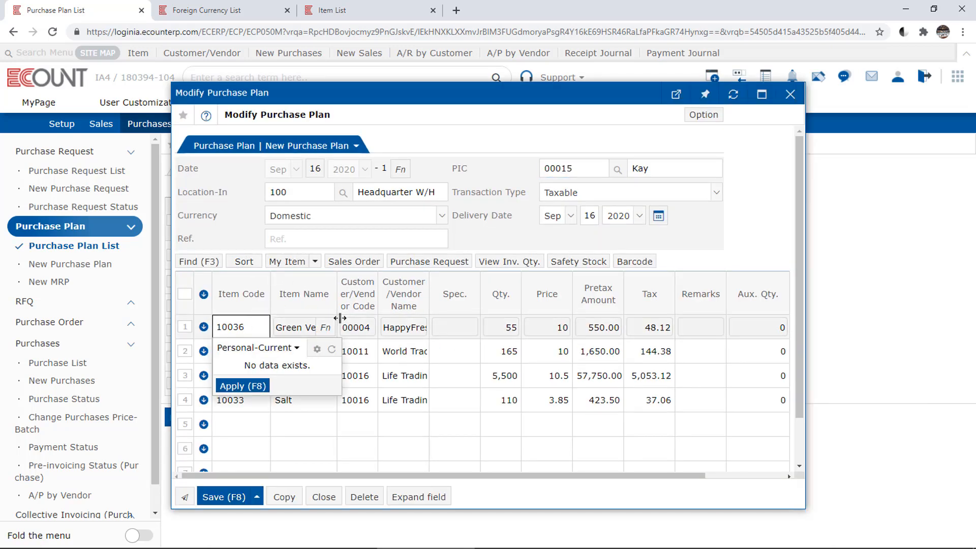
pyautogui.click(791, 99)
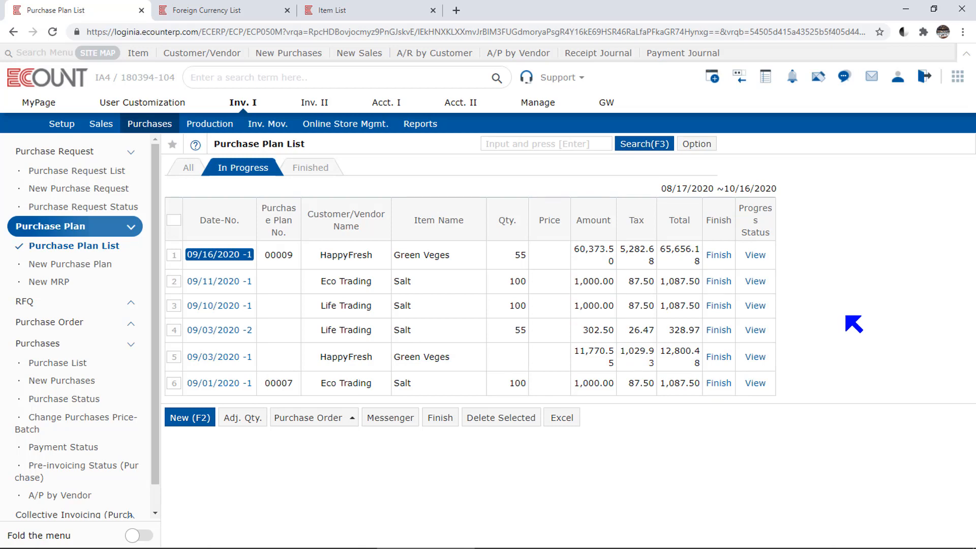
# Create a new purchase plan list template named List Template, copied from the **Purchase Plan List** form.
pyautogui.click(705, 146)
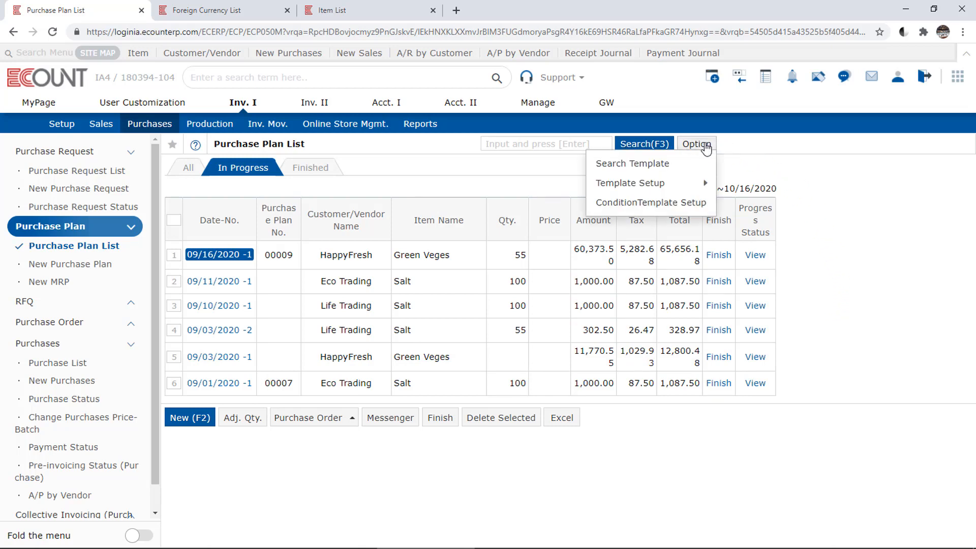
pyautogui.moveTo(645, 193)
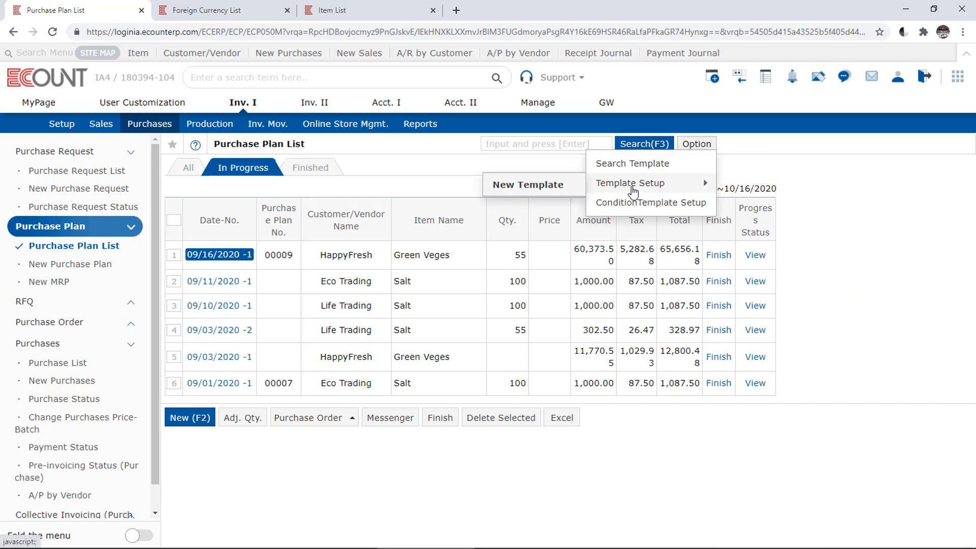
pyautogui.click(562, 187)
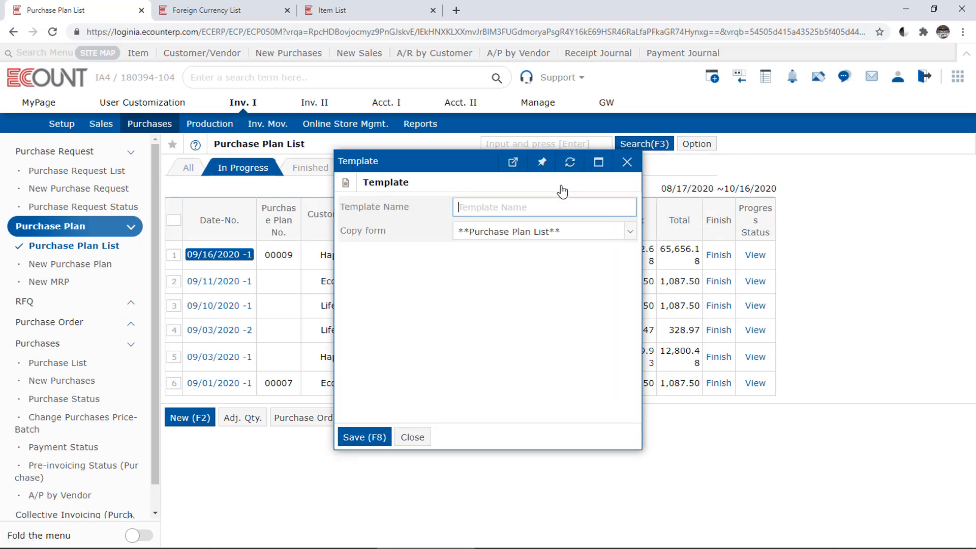
pyautogui.write('List Template')
pyautogui.click(382, 438)
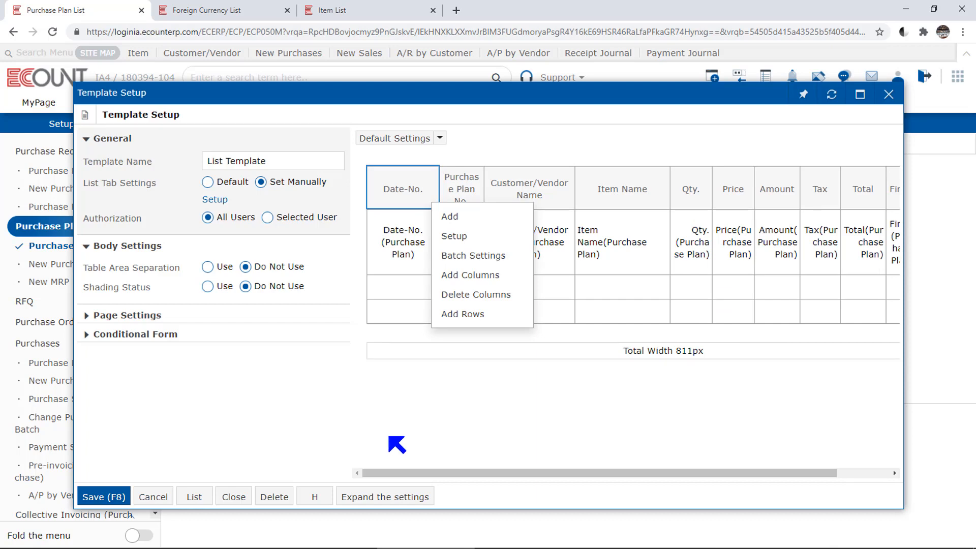
# Add a Location Name column after the Item Name column in the template, and delete that column again.
pyautogui.click(657, 193)
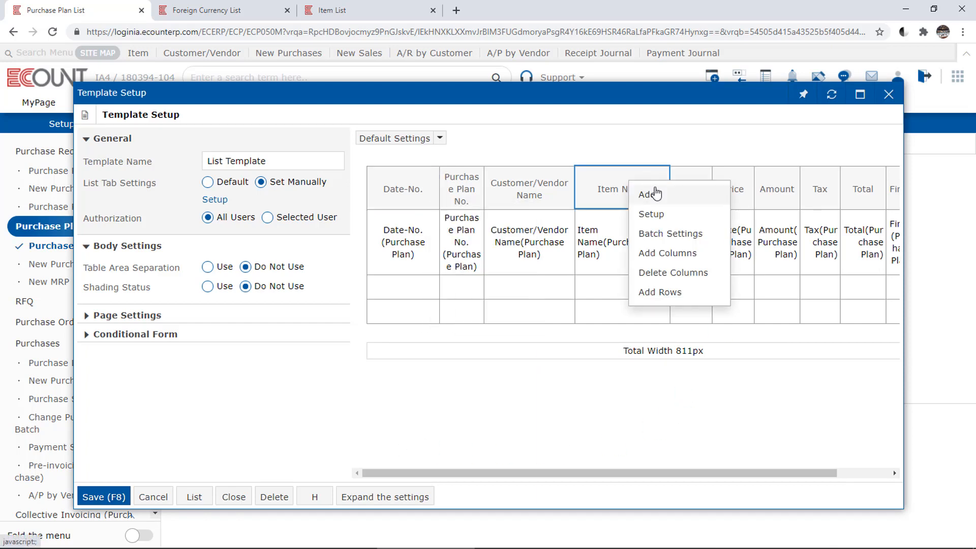
pyautogui.click(700, 197)
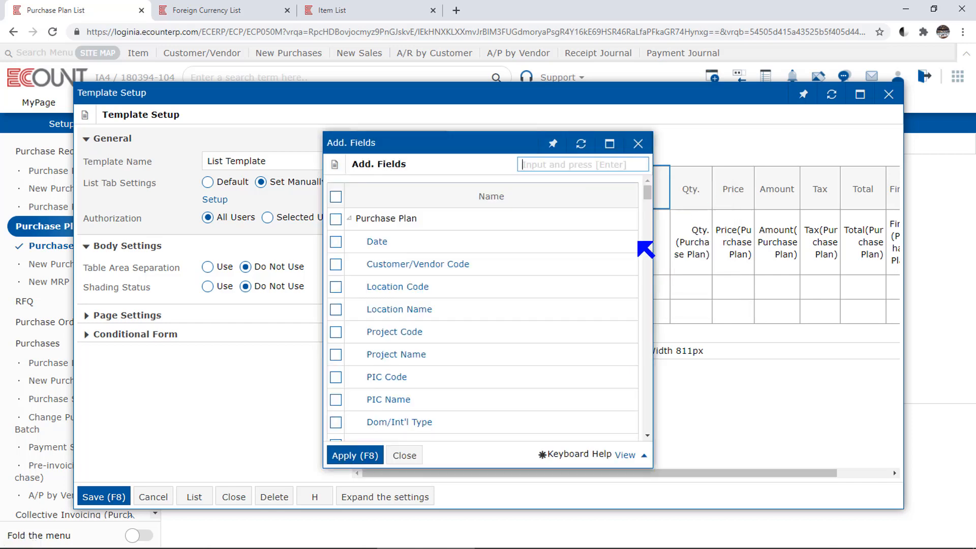
pyautogui.click(336, 310)
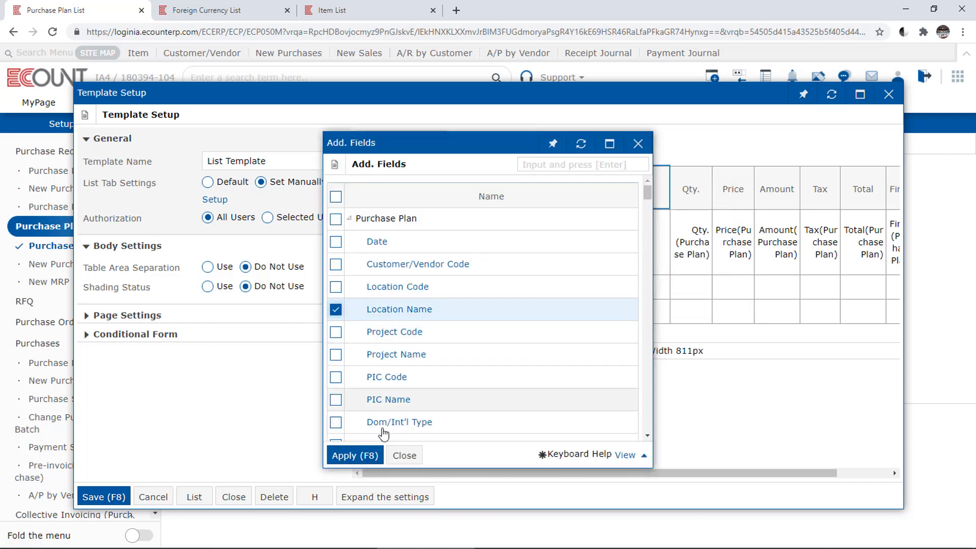
pyautogui.click(355, 456)
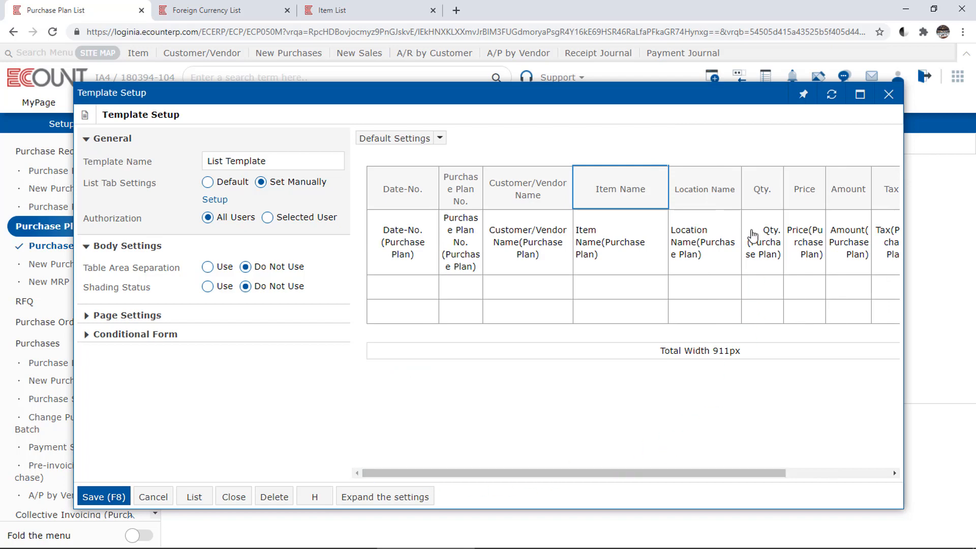
pyautogui.click(733, 204)
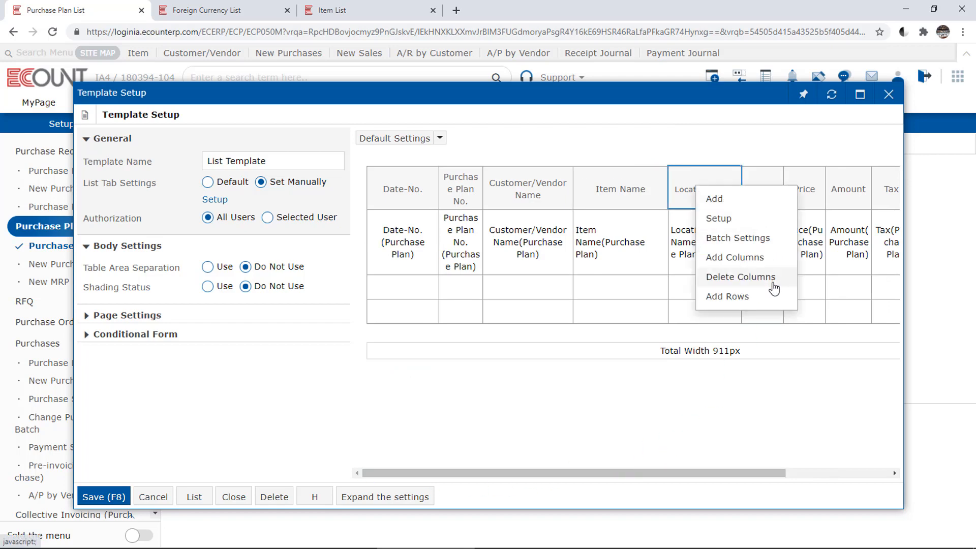
pyautogui.click(774, 288)
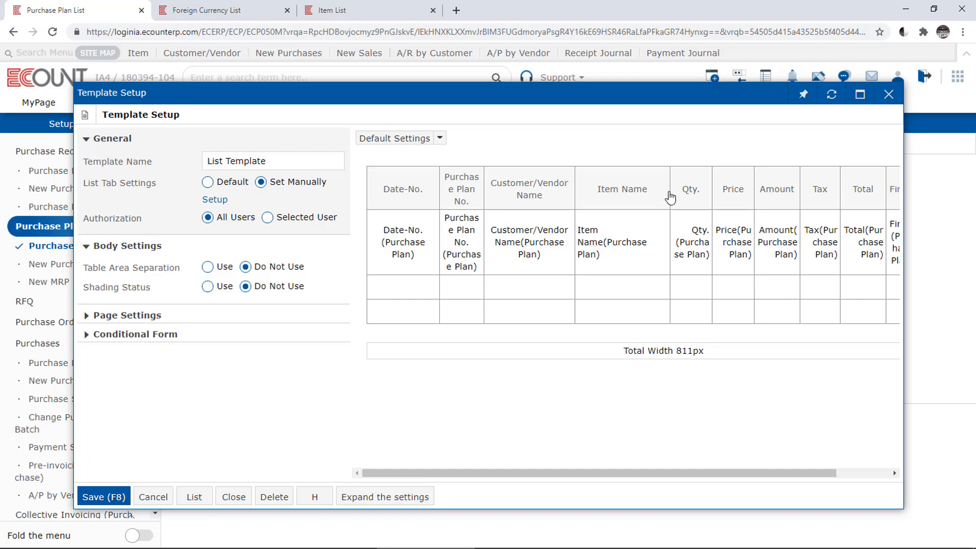
# Set the Item Name column's display name to Goods and its length to 200 px.
pyautogui.click(622, 200)
pyautogui.click(655, 220)
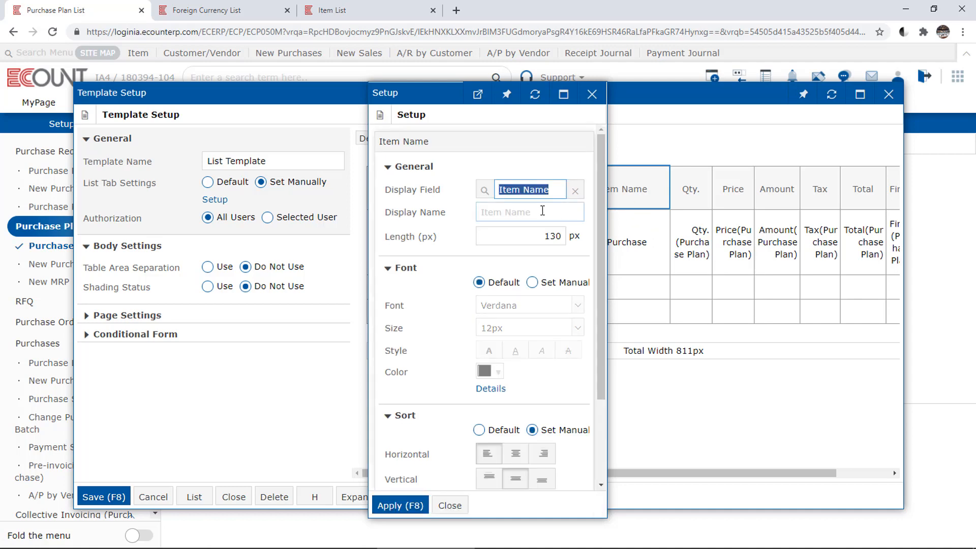
pyautogui.click(543, 211)
pyautogui.write('Goods')
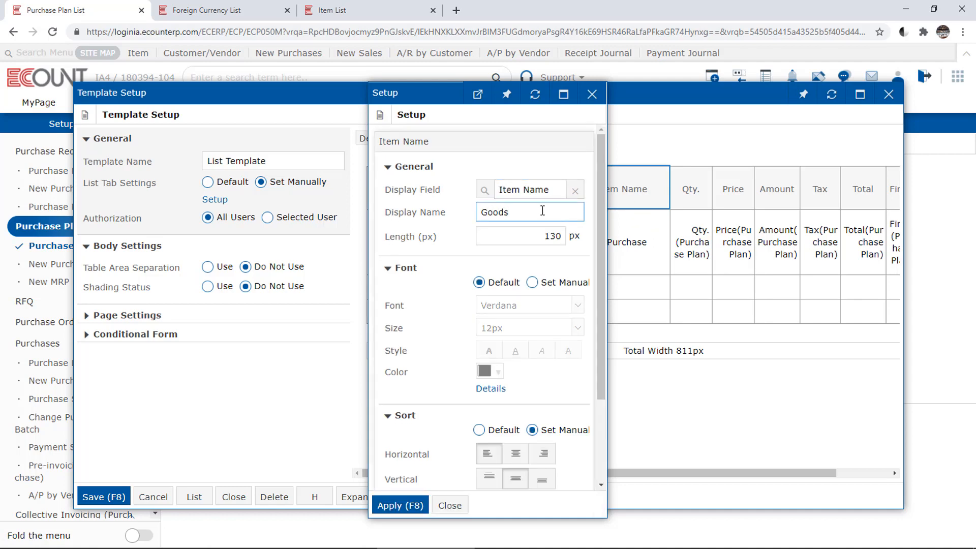
pyautogui.click(549, 238)
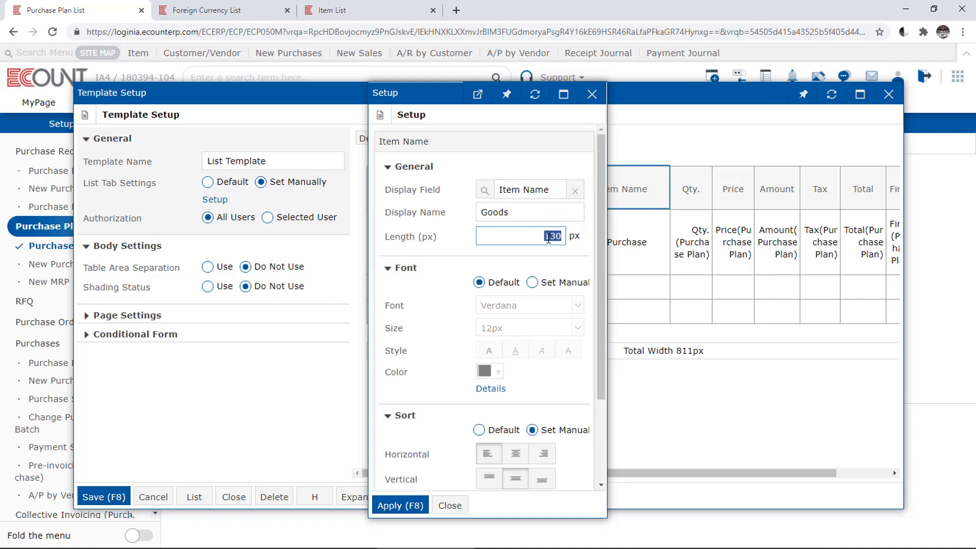
pyautogui.write('120')
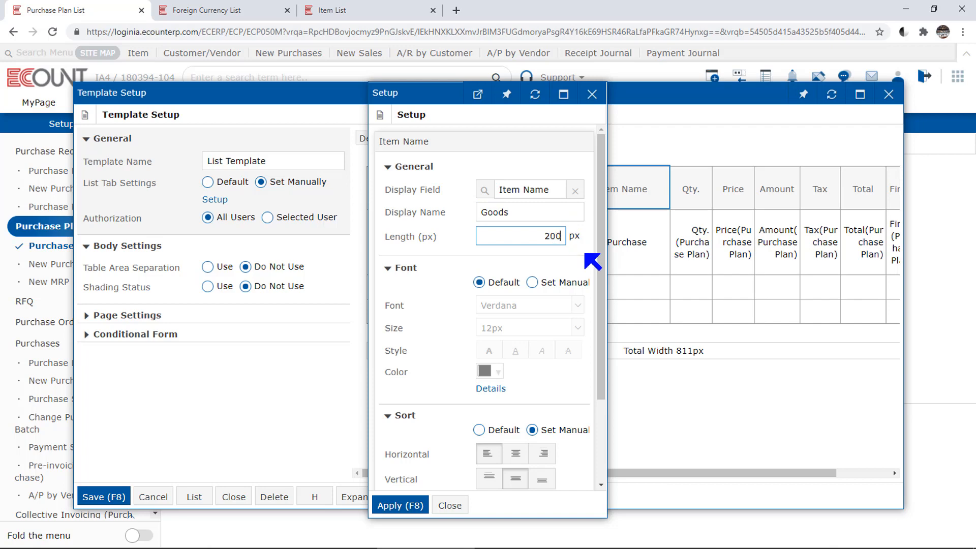